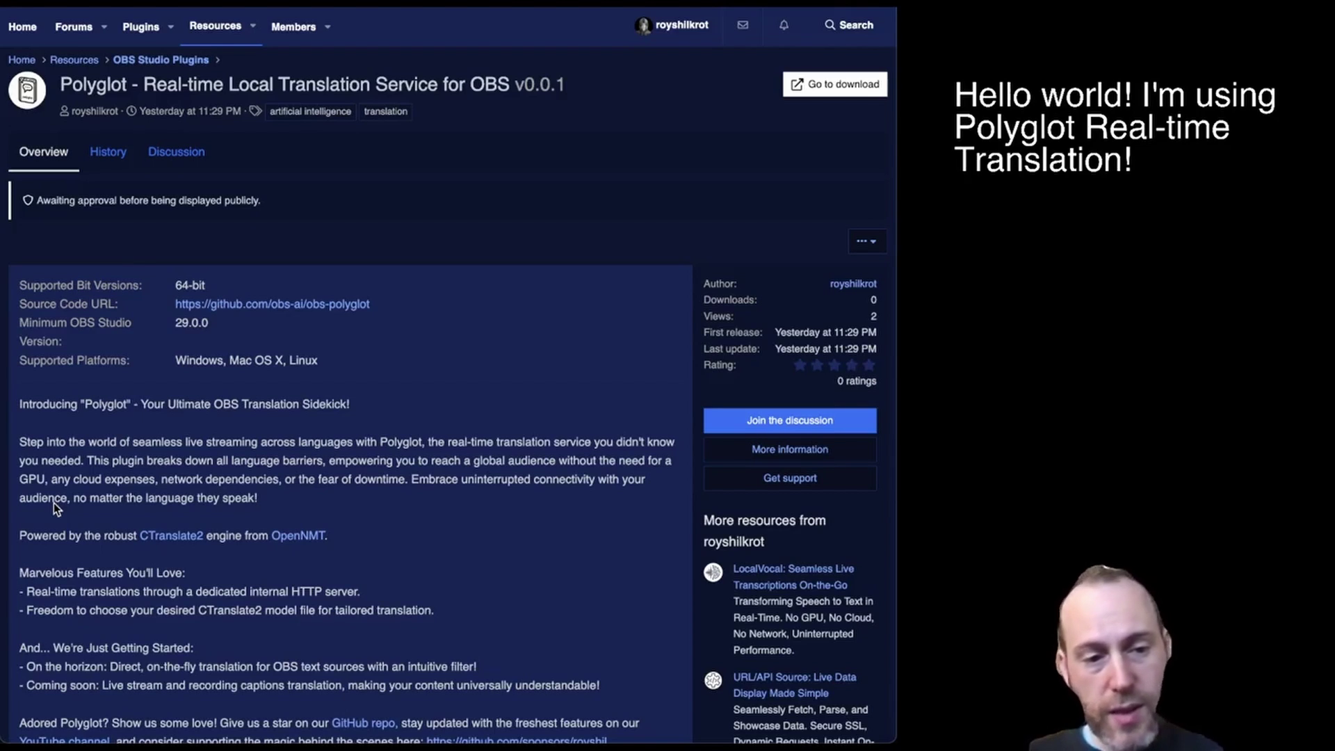
Step: Download obs-polyglot-0.0.1-macos-universal.pkg from the assets of the Polyglot 0.0.1 GitHub release
{"action": "key", "text": "ctrl+Tab"}
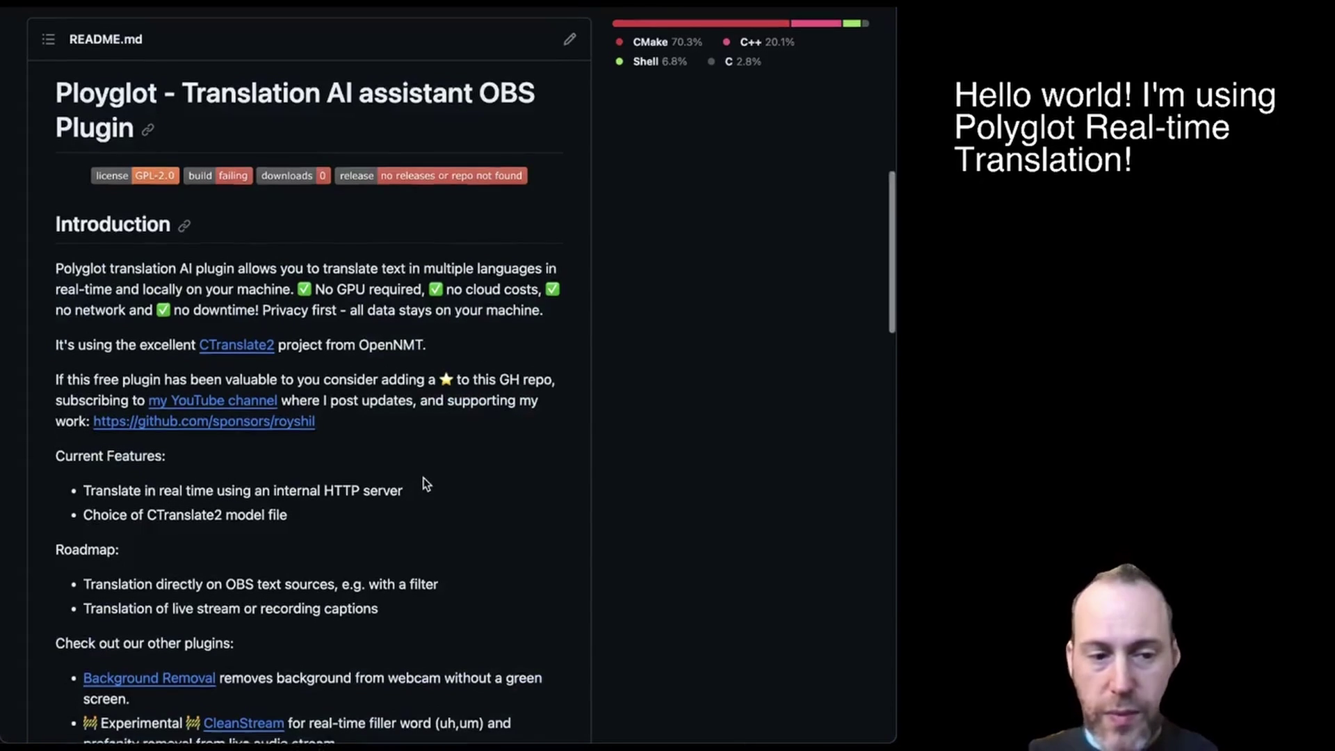
{"action": "scroll", "coordinate": [423, 478], "scroll_direction": "up", "scroll_amount": 6}
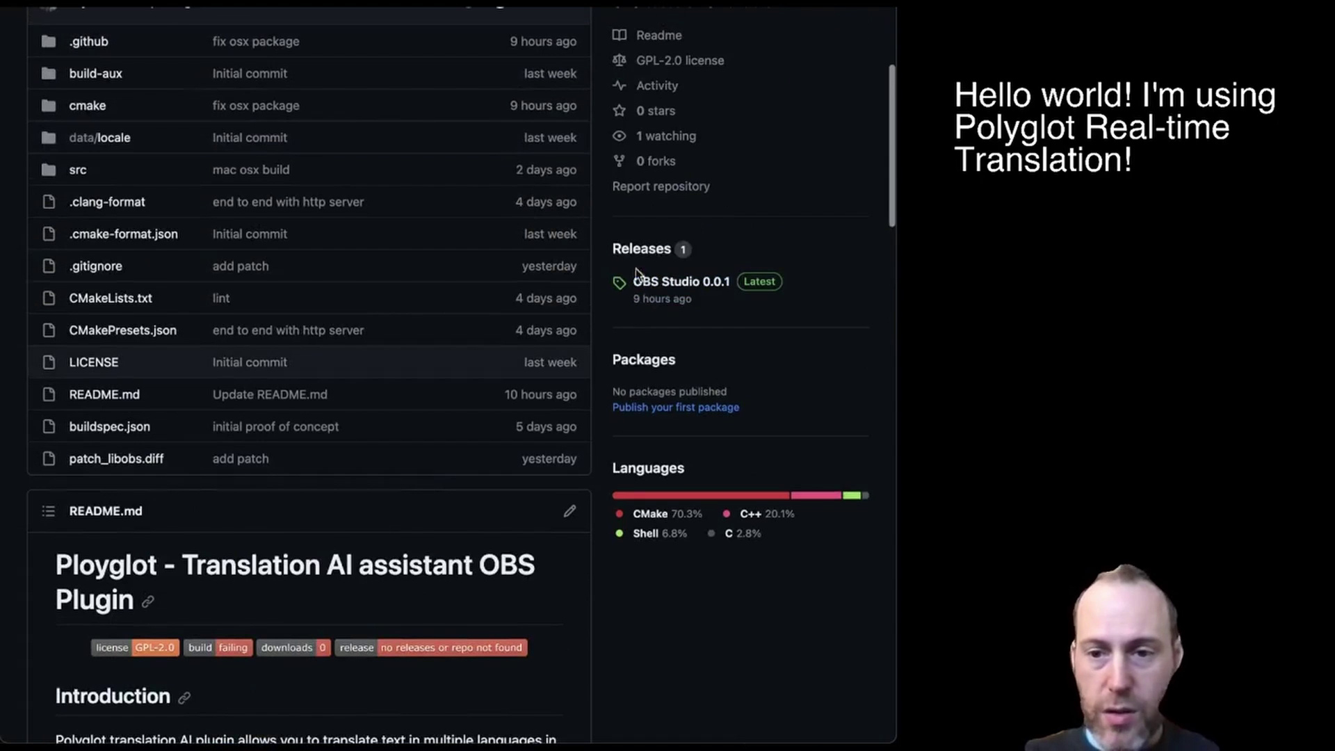
{"action": "left_click", "coordinate": [641, 250]}
{"action": "scroll", "coordinate": [360, 447], "scroll_direction": "down", "scroll_amount": 10}
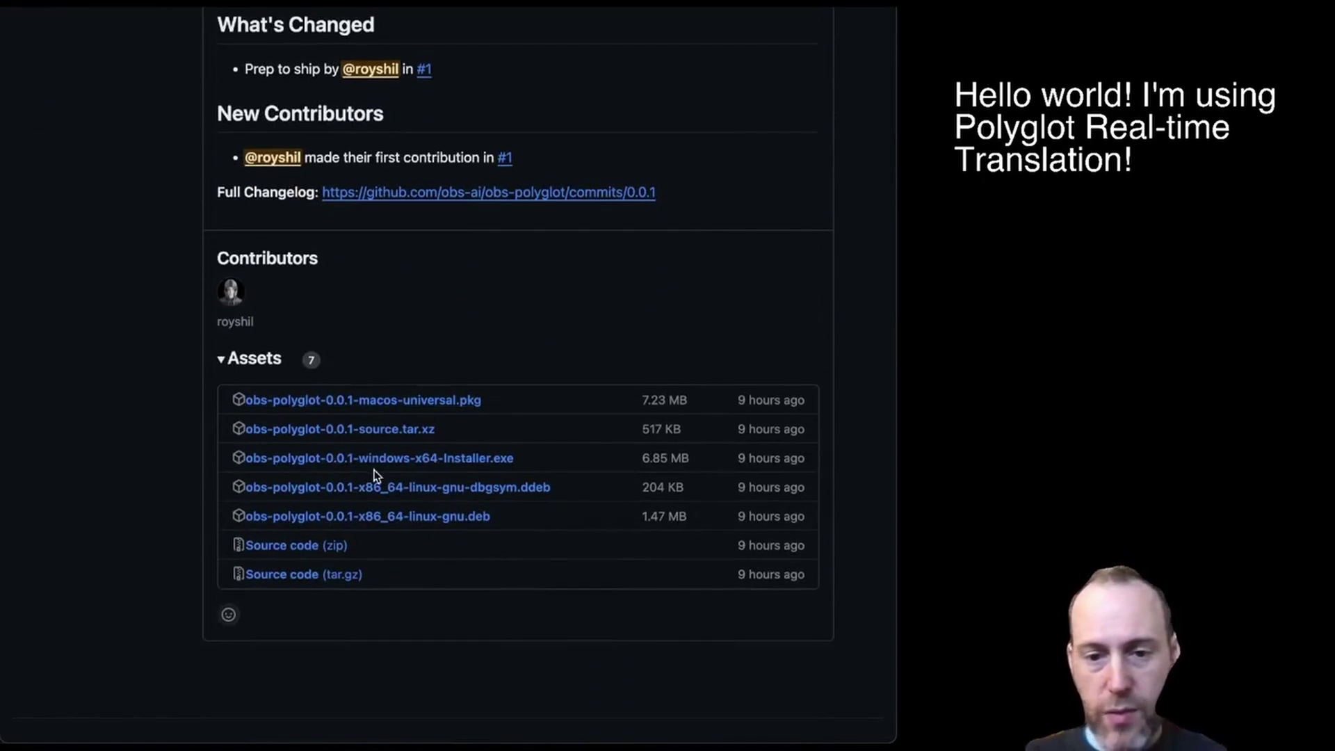
{"action": "left_click", "coordinate": [452, 400]}
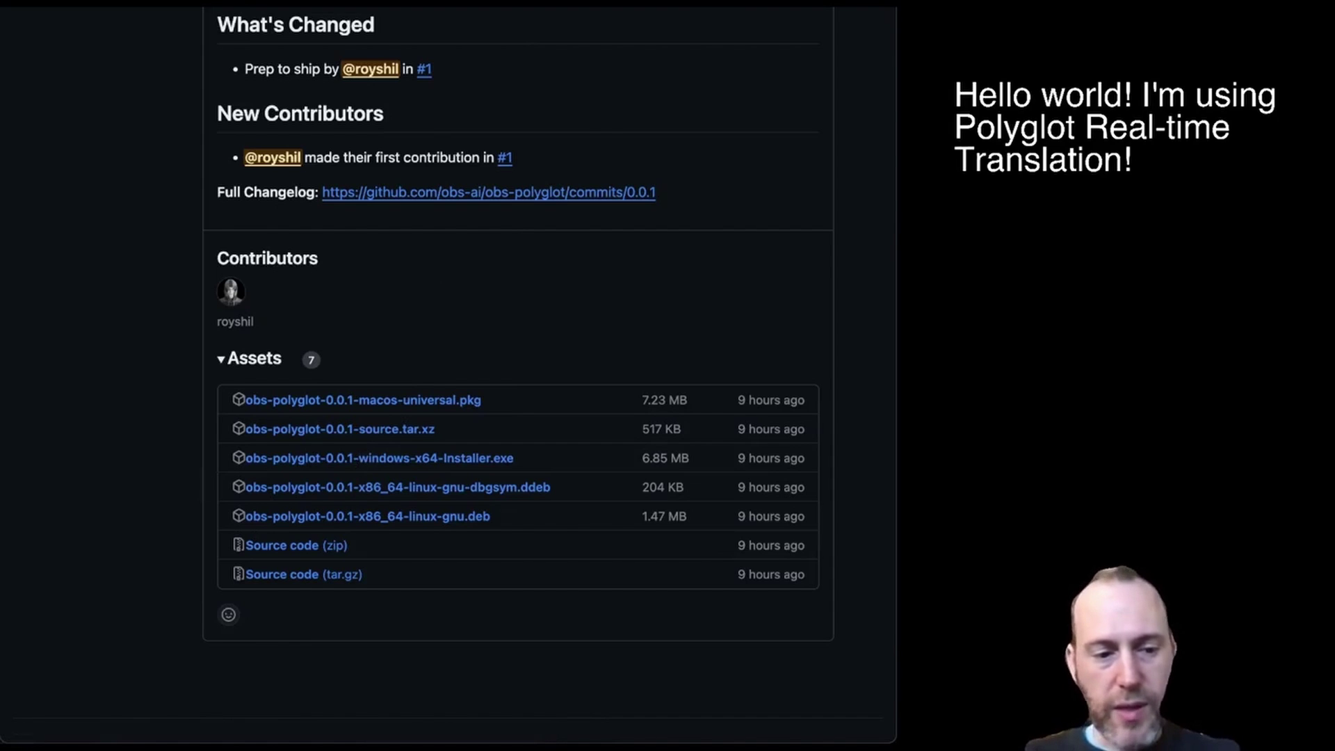
Step: Bring the OBS Studio window with the PolyGlot Translation dock to the front
{"action": "key", "text": "super+Tab"}
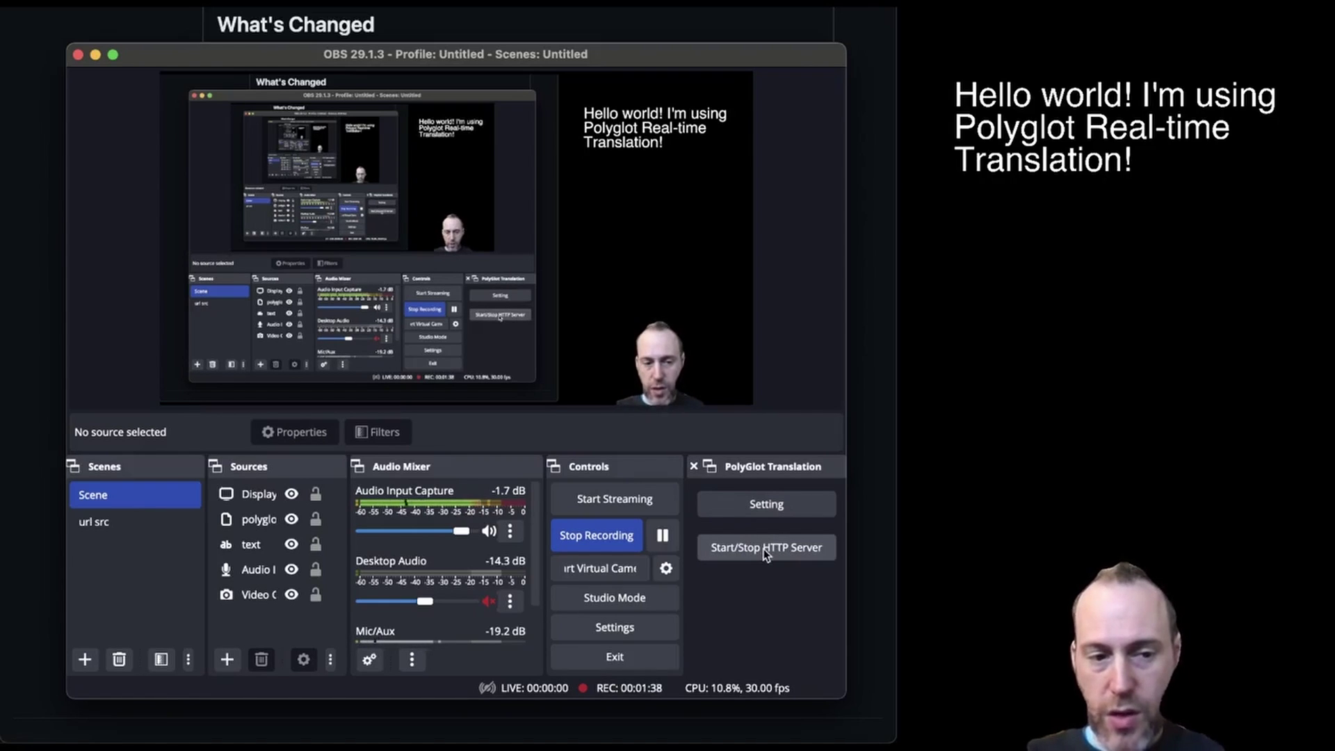
Step: Confirm the nllb-200-distilled-600M-int8 model, SPM tokenizer and port 18080, then start the PolyGlot HTTP server
{"action": "left_click", "coordinate": [765, 505]}
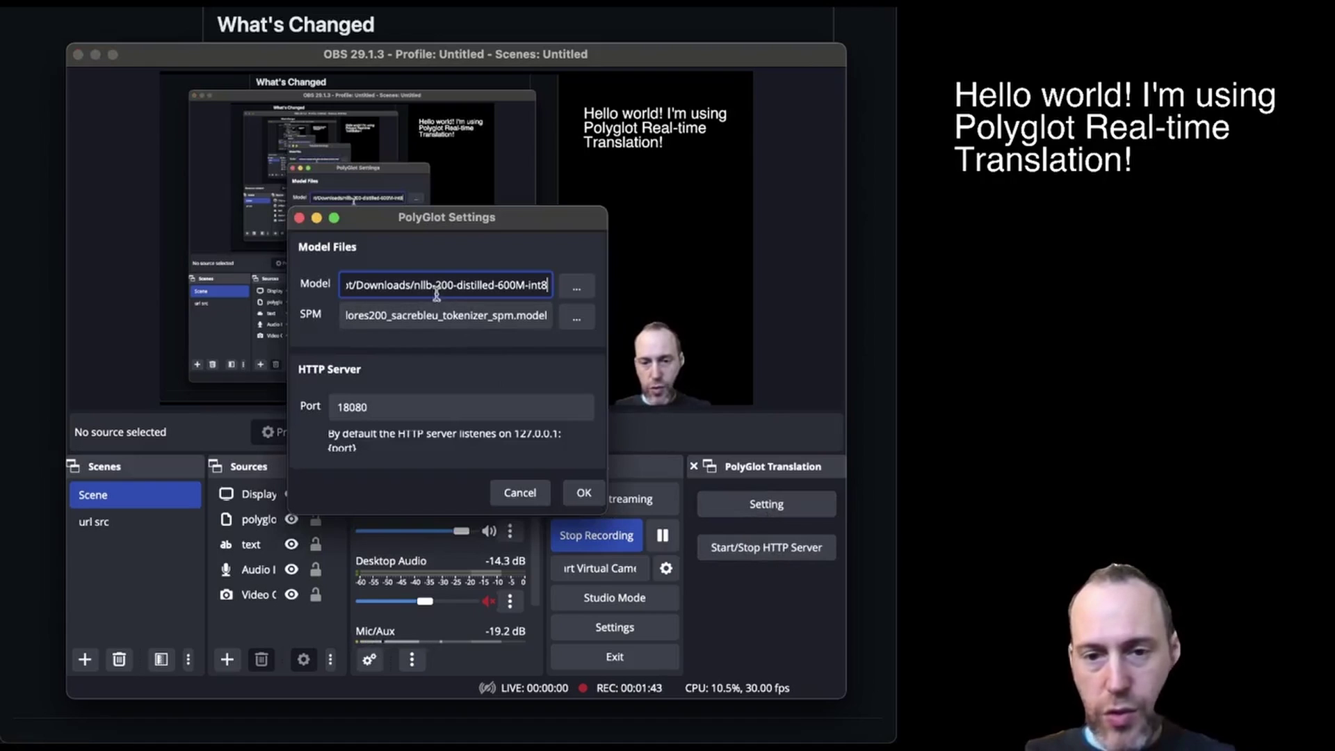
{"action": "triple_click", "coordinate": [435, 288]}
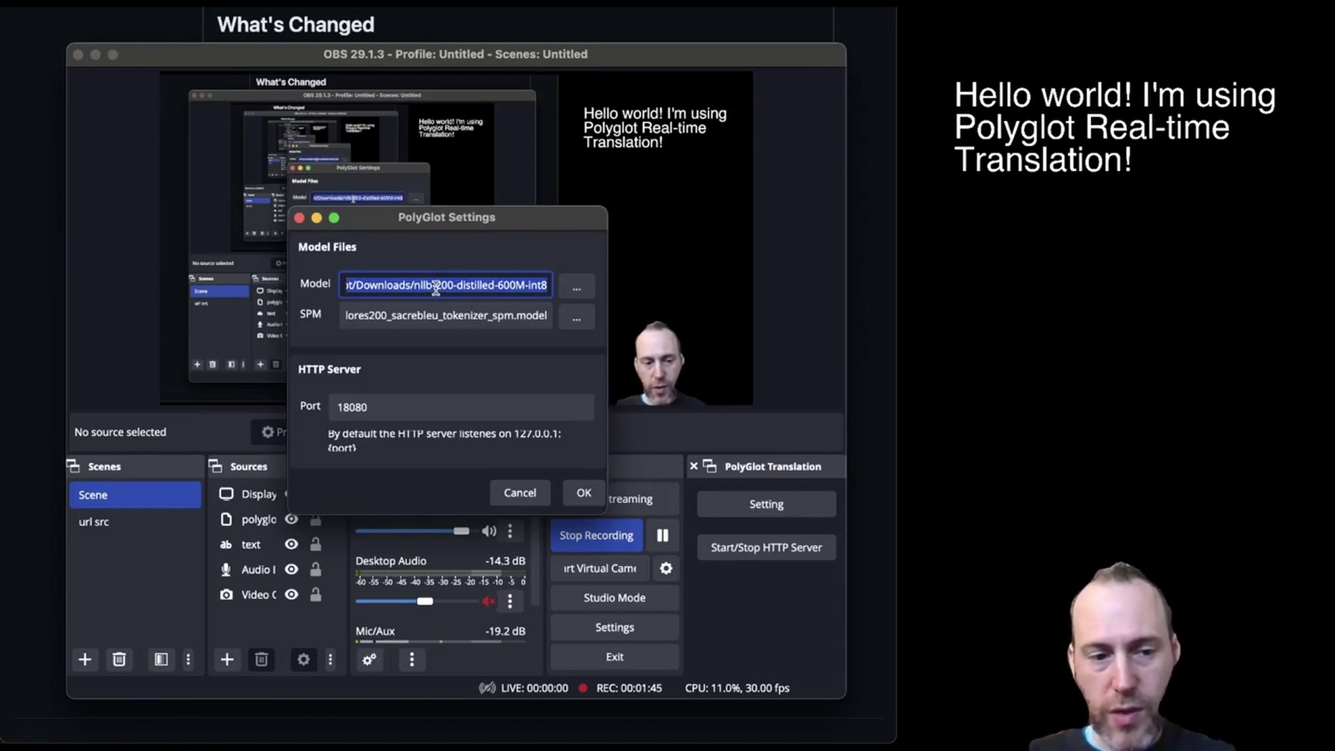
{"action": "triple_click", "coordinate": [432, 316]}
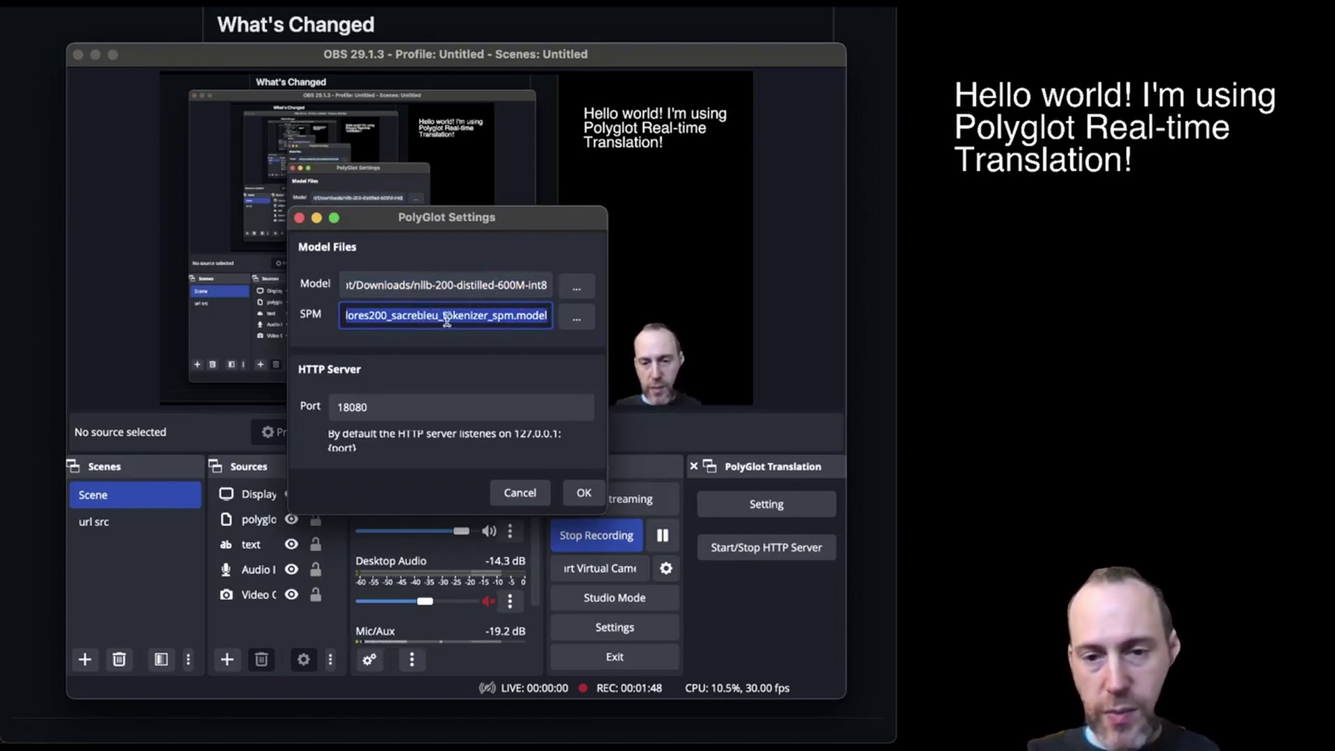
{"action": "left_click", "coordinate": [446, 318]}
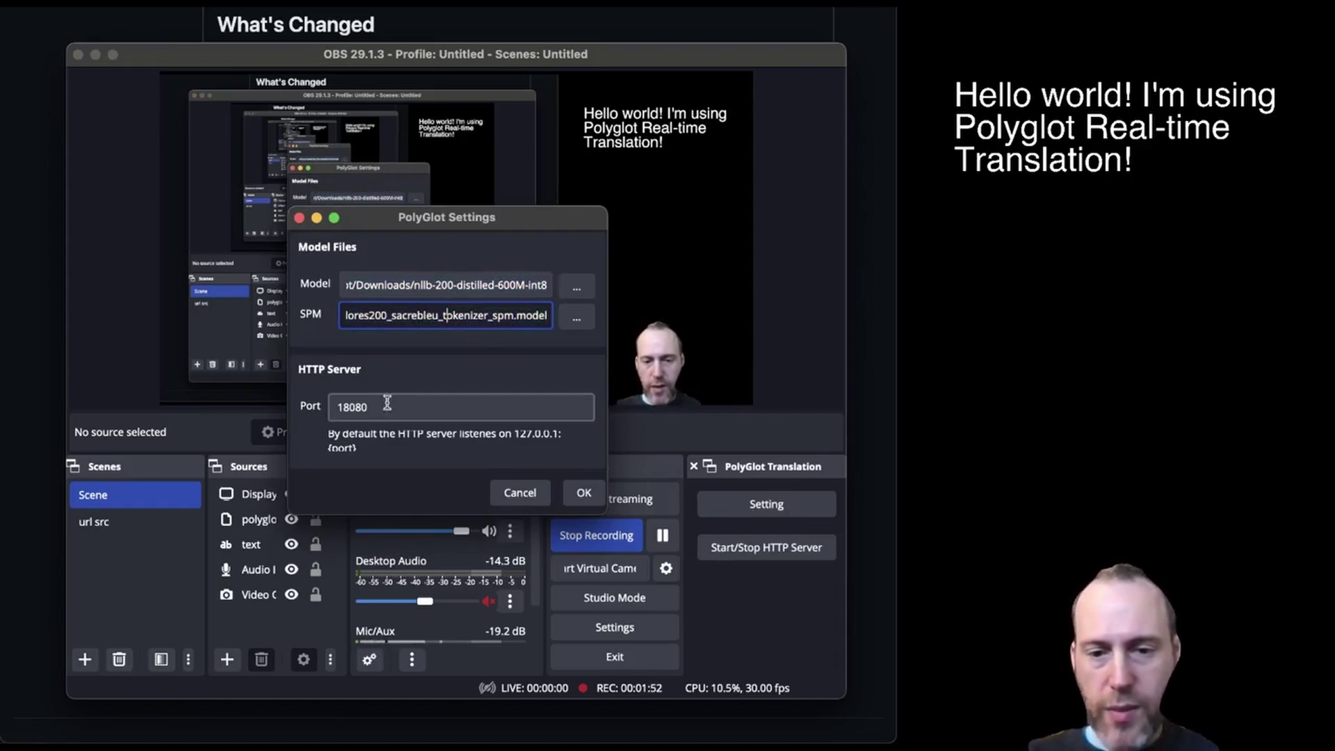
{"action": "left_click", "coordinate": [584, 493]}
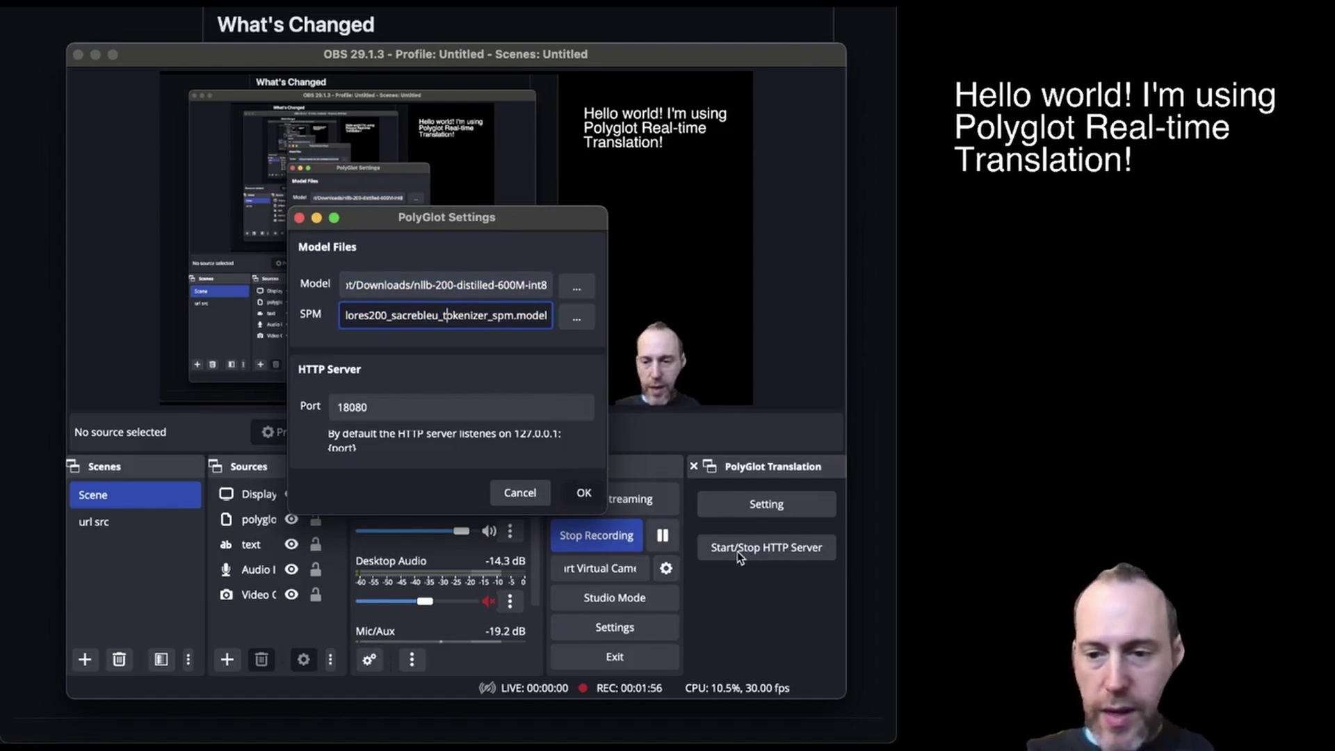
{"action": "left_click", "coordinate": [756, 557]}
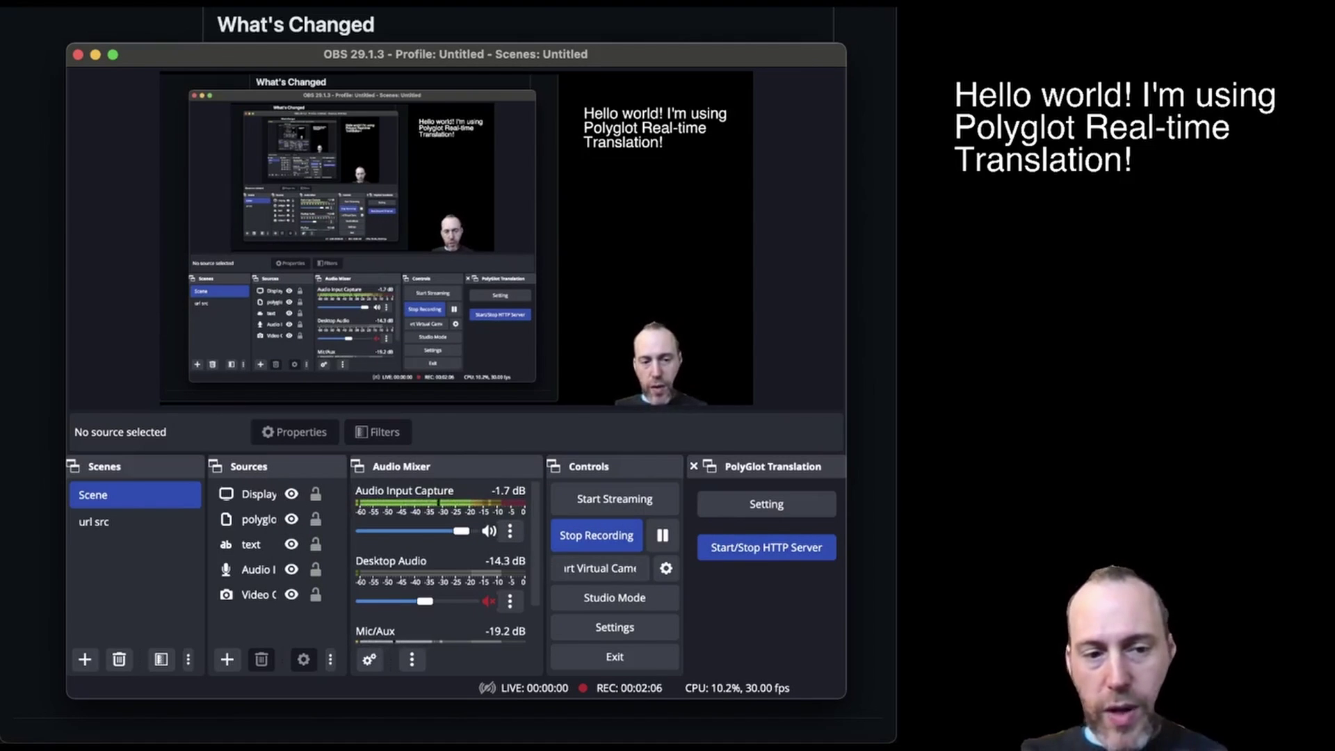
Step: Return to the obs-polyglot repository and scroll its README to the Models download links
{"action": "left_click", "coordinate": [31, 501]}
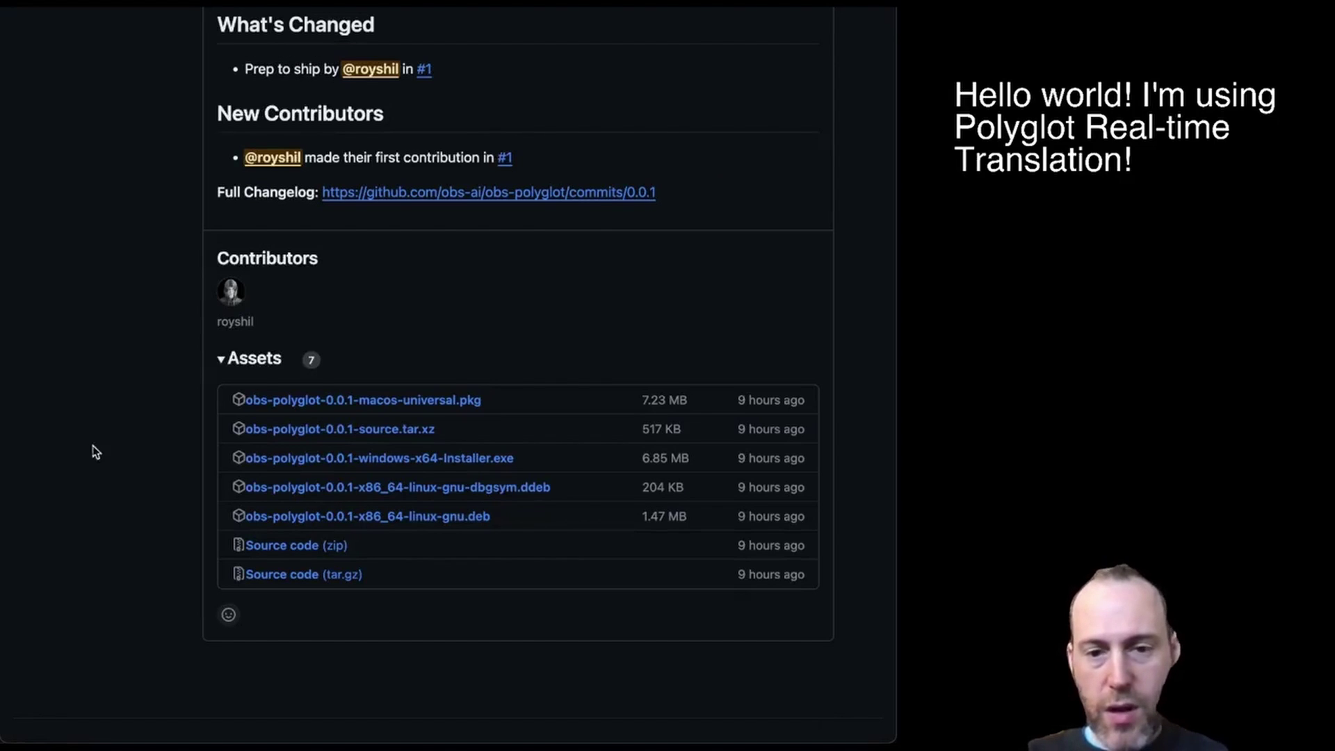
{"action": "scroll", "coordinate": [106, 435], "scroll_direction": "up", "scroll_amount": 15}
{"action": "left_click", "coordinate": [170, 35]}
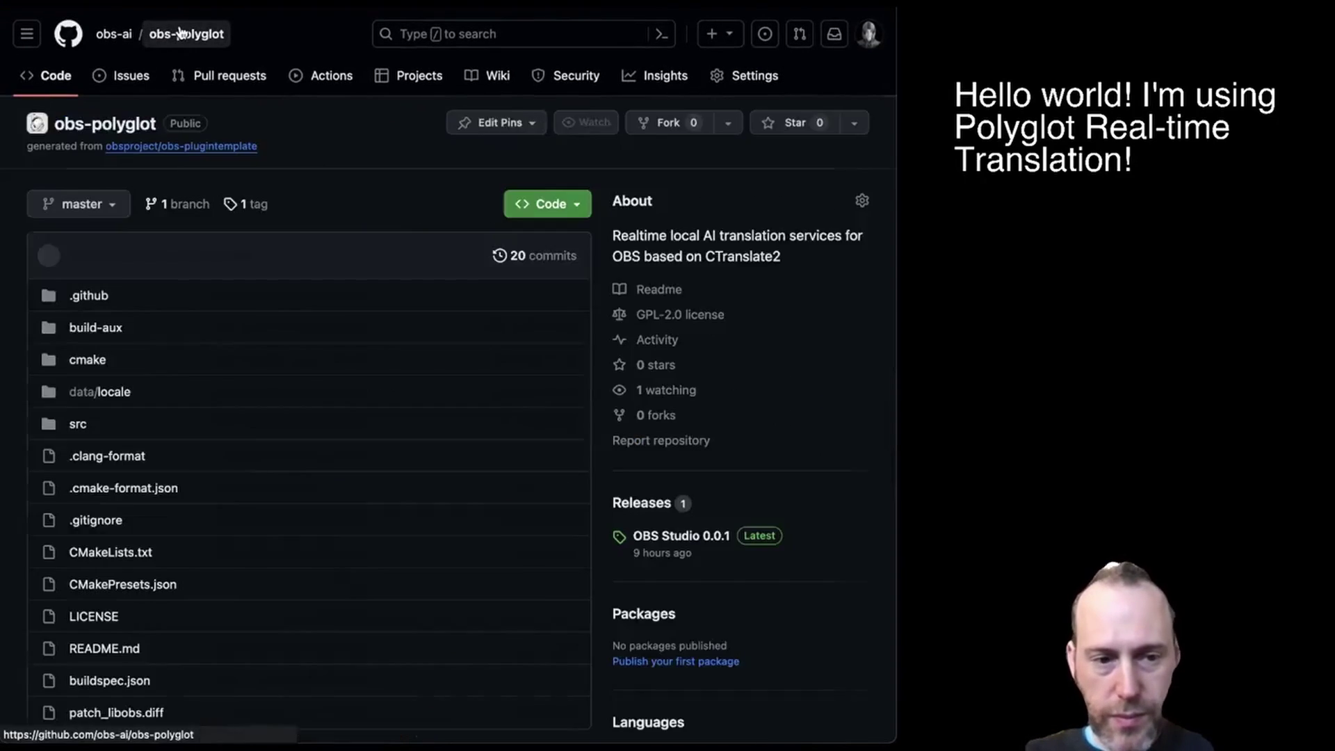
{"action": "scroll", "coordinate": [344, 464], "scroll_direction": "down", "scroll_amount": 15}
{"action": "scroll", "coordinate": [344, 463], "scroll_direction": "down", "scroll_amount": 5}
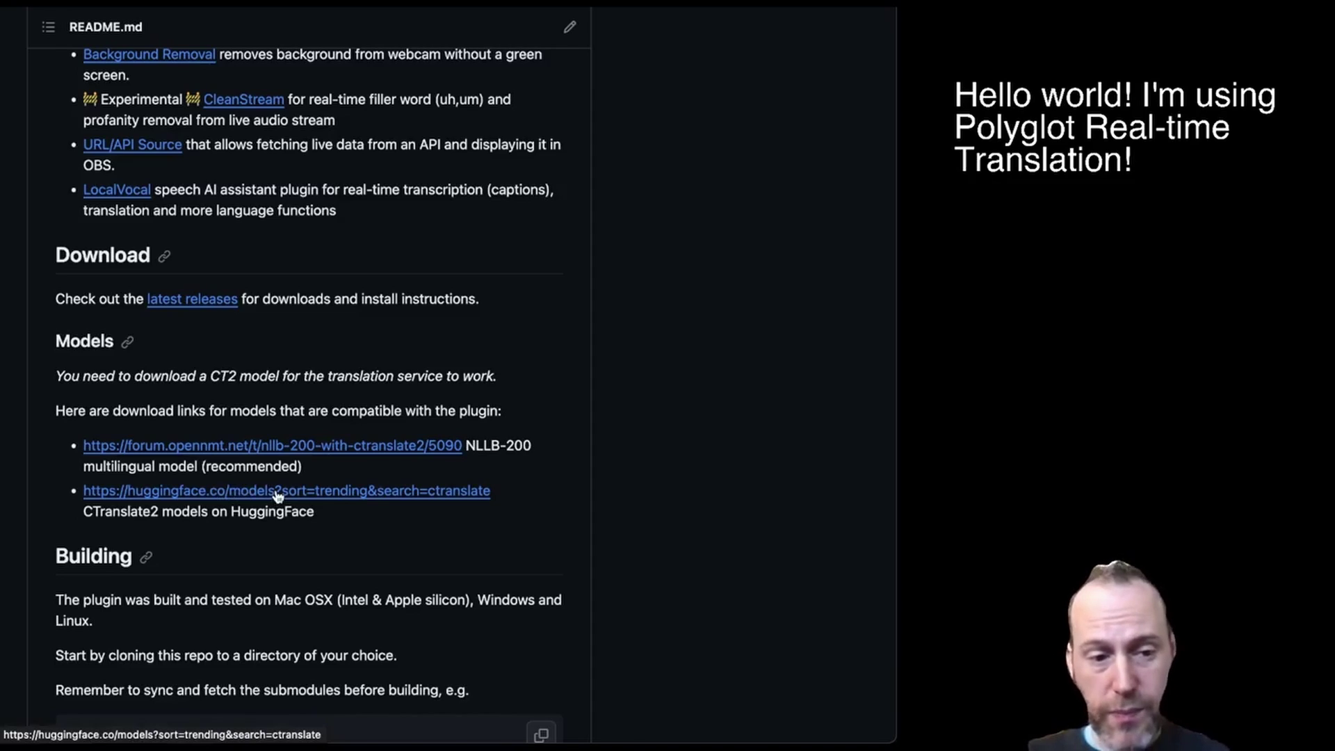
{"action": "key", "text": "super+Tab"}
{"action": "left_click", "coordinate": [272, 572]}
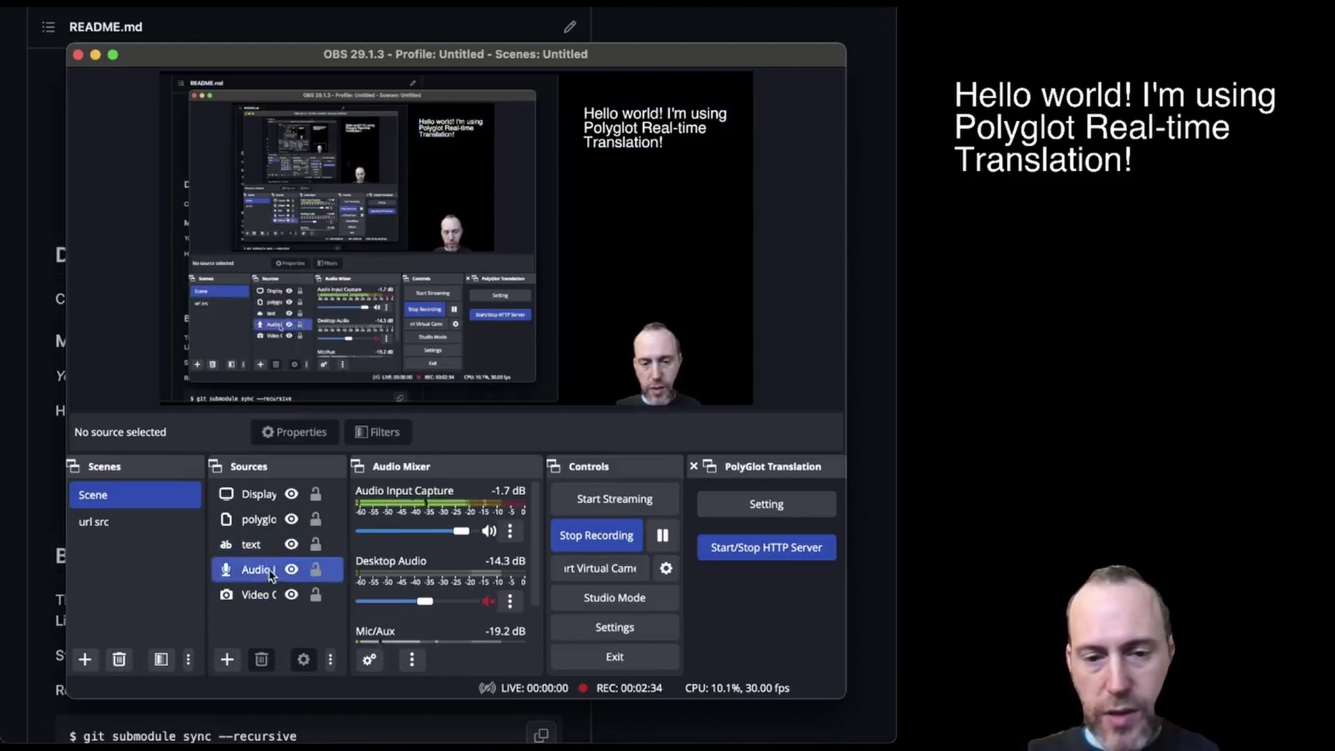
{"action": "left_click", "coordinate": [272, 502]}
{"action": "left_click", "coordinate": [269, 523]}
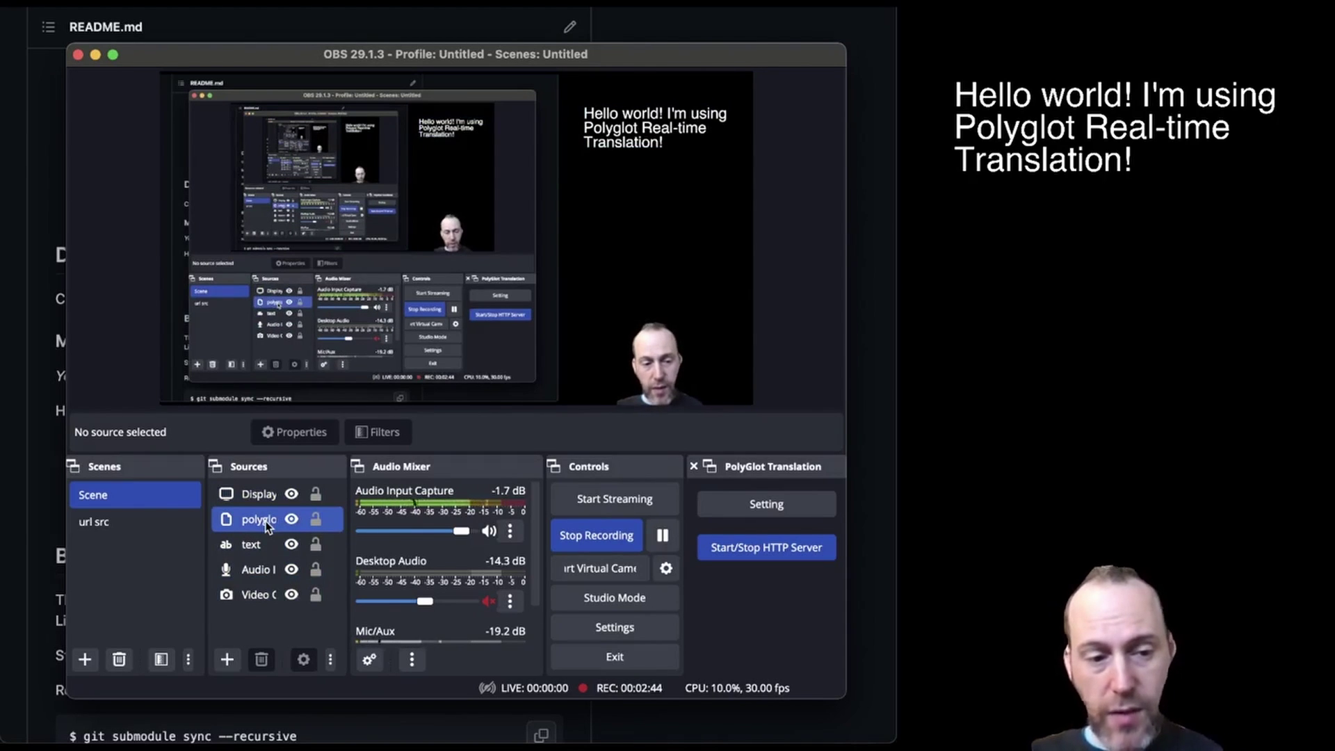
{"action": "left_click", "coordinate": [269, 547]}
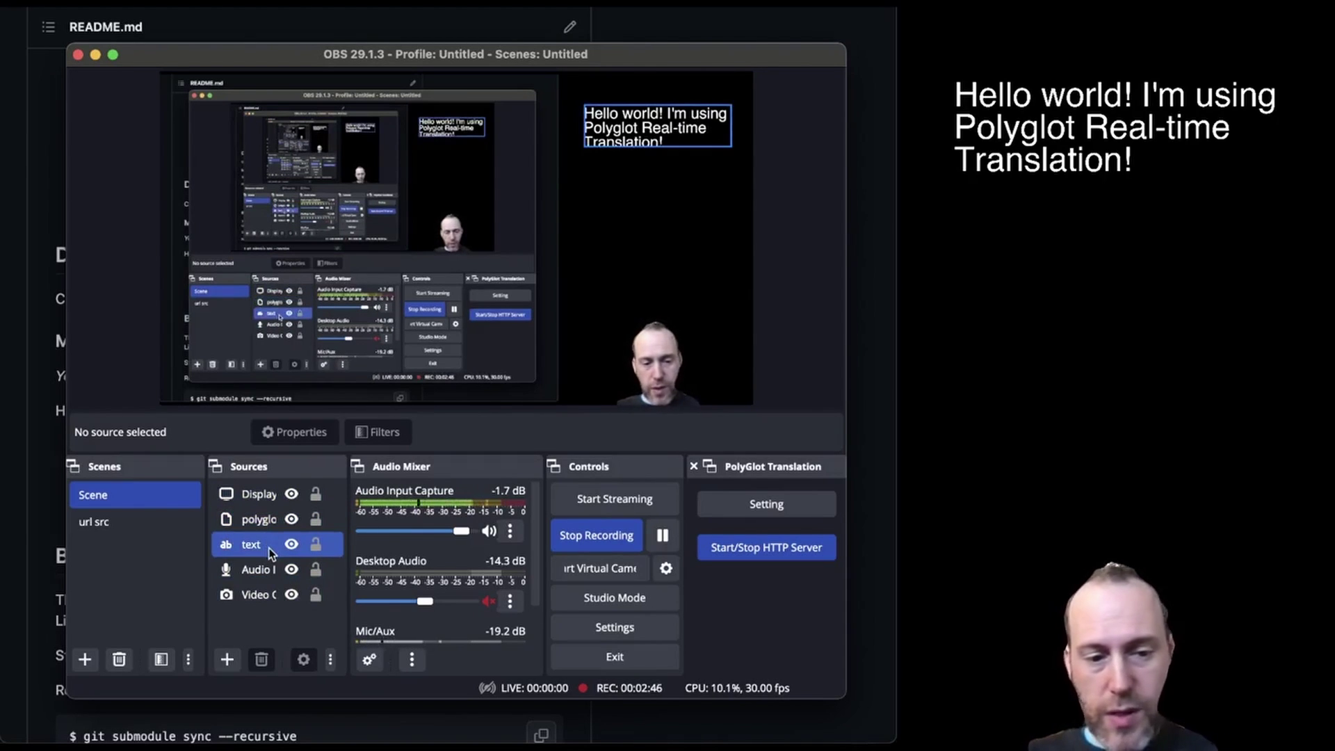
{"action": "left_click", "coordinate": [269, 622]}
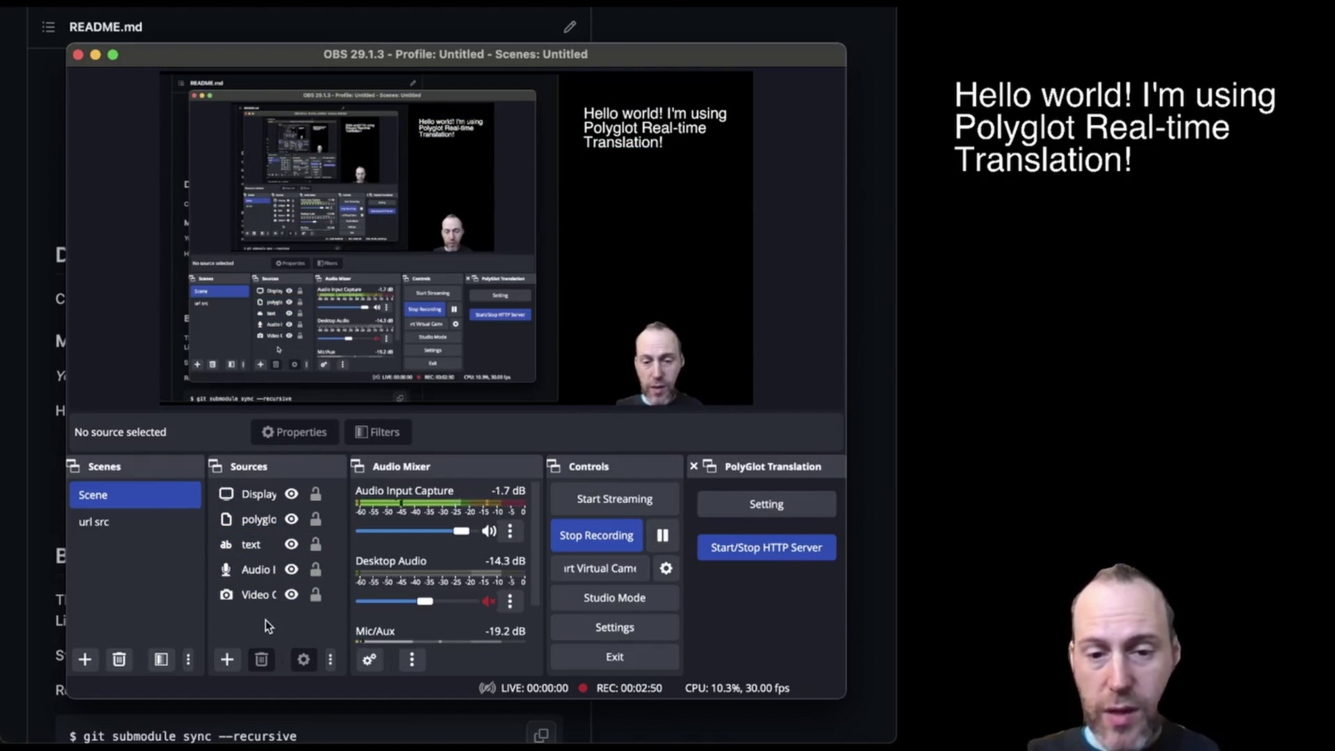
{"action": "left_click", "coordinate": [260, 518]}
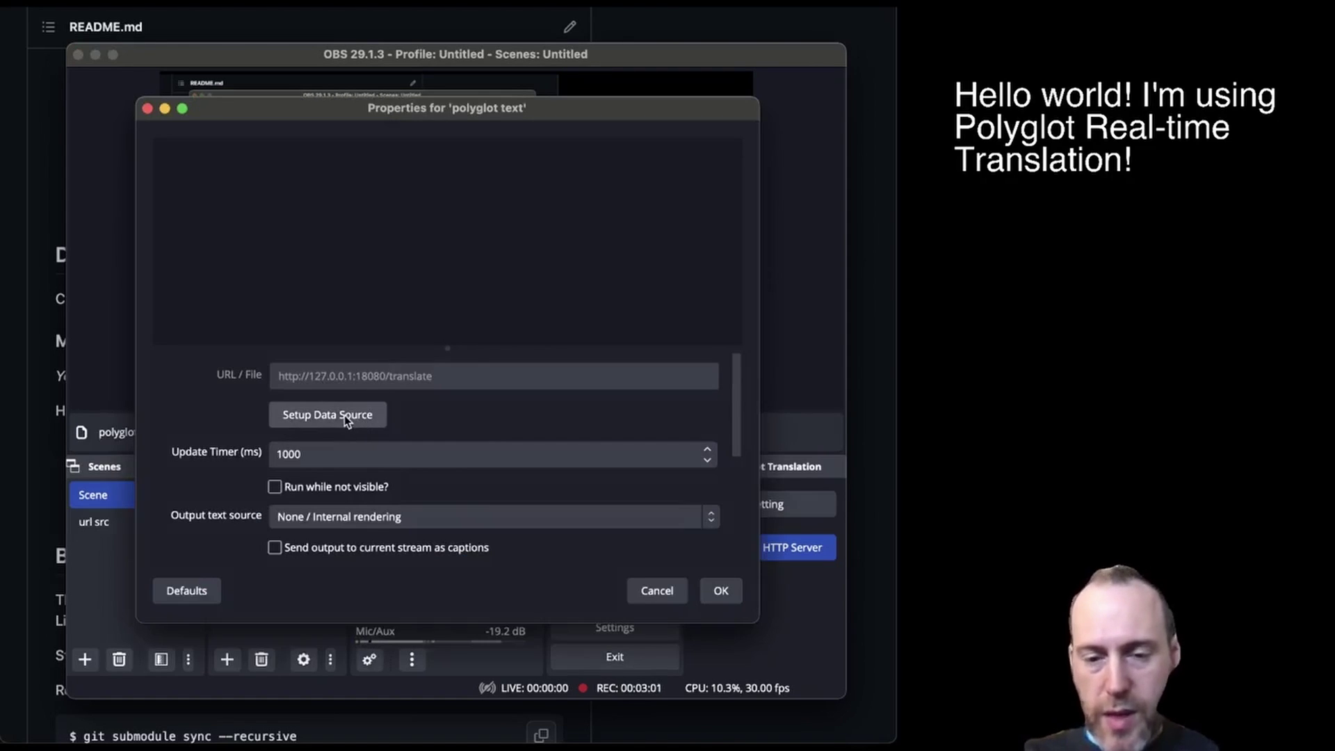
{"action": "left_click", "coordinate": [344, 415]}
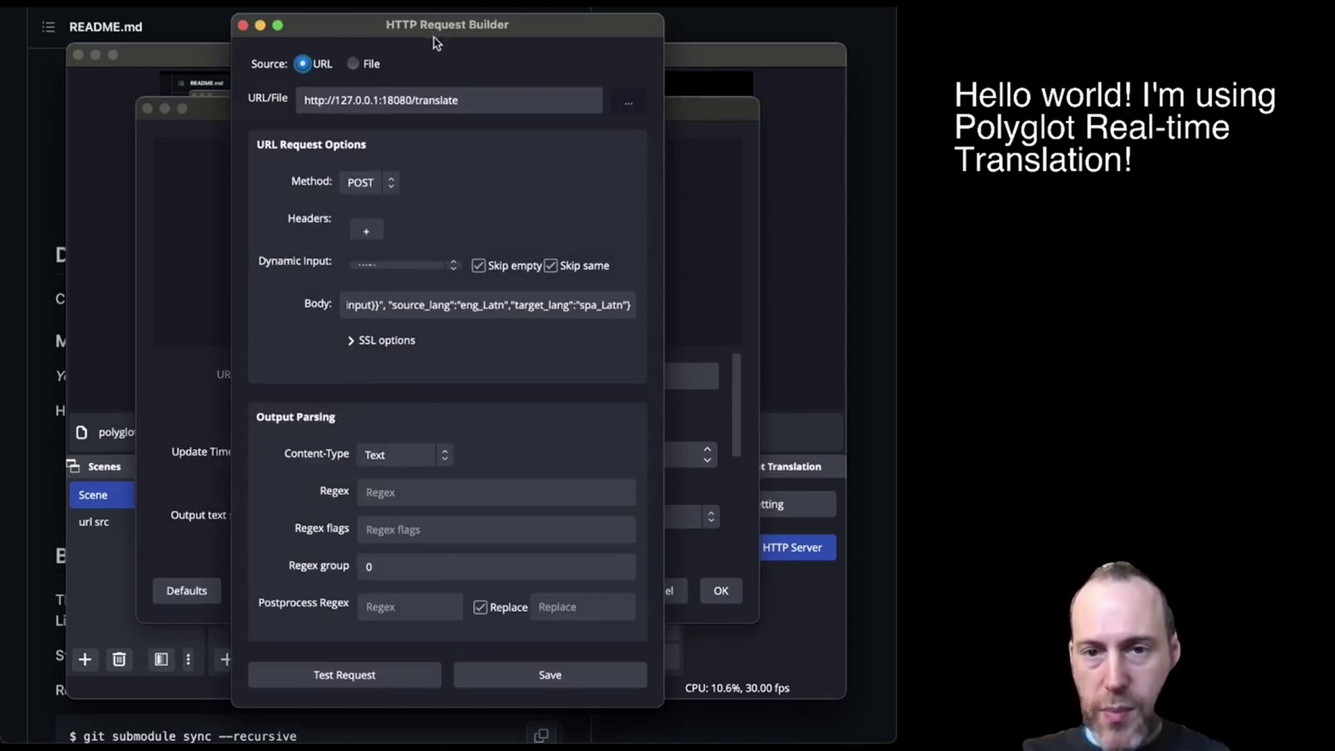
{"action": "mouse_move", "coordinate": [427, 26]}
{"action": "left_mouse_down"}
{"action": "mouse_move", "coordinate": [421, 53]}
{"action": "mouse_move", "coordinate": [422, 38]}
{"action": "left_mouse_up"}
{"action": "left_click", "coordinate": [341, 112]}
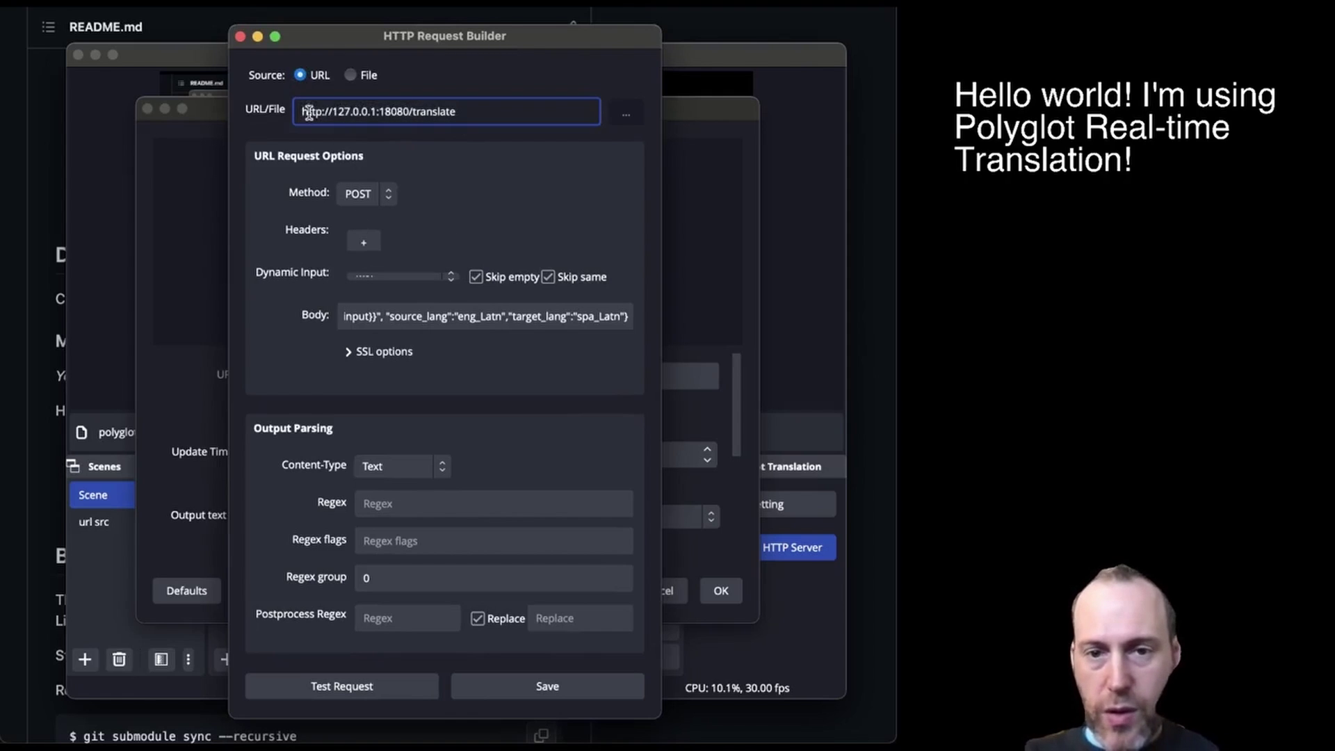
{"action": "left_click_drag", "start_coordinate": [301, 112], "coordinate": [470, 112]}
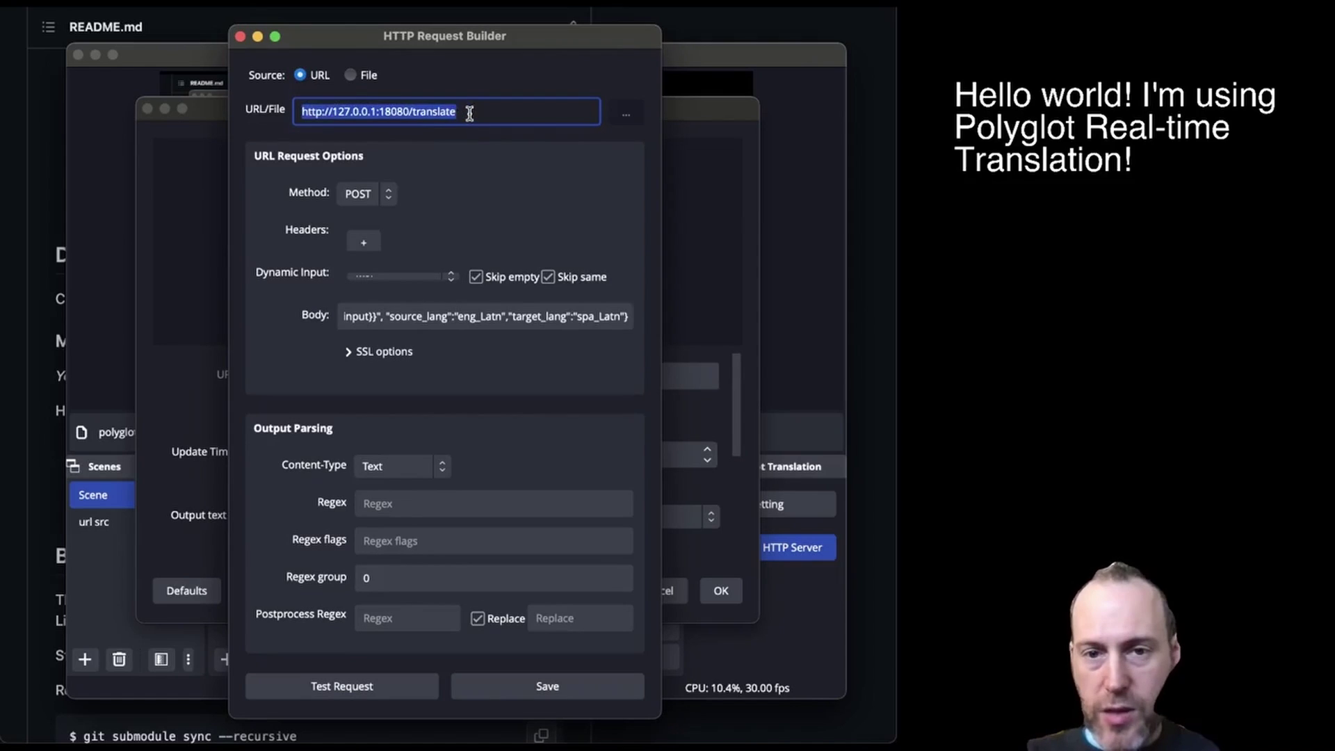
{"action": "left_click", "coordinate": [470, 113]}
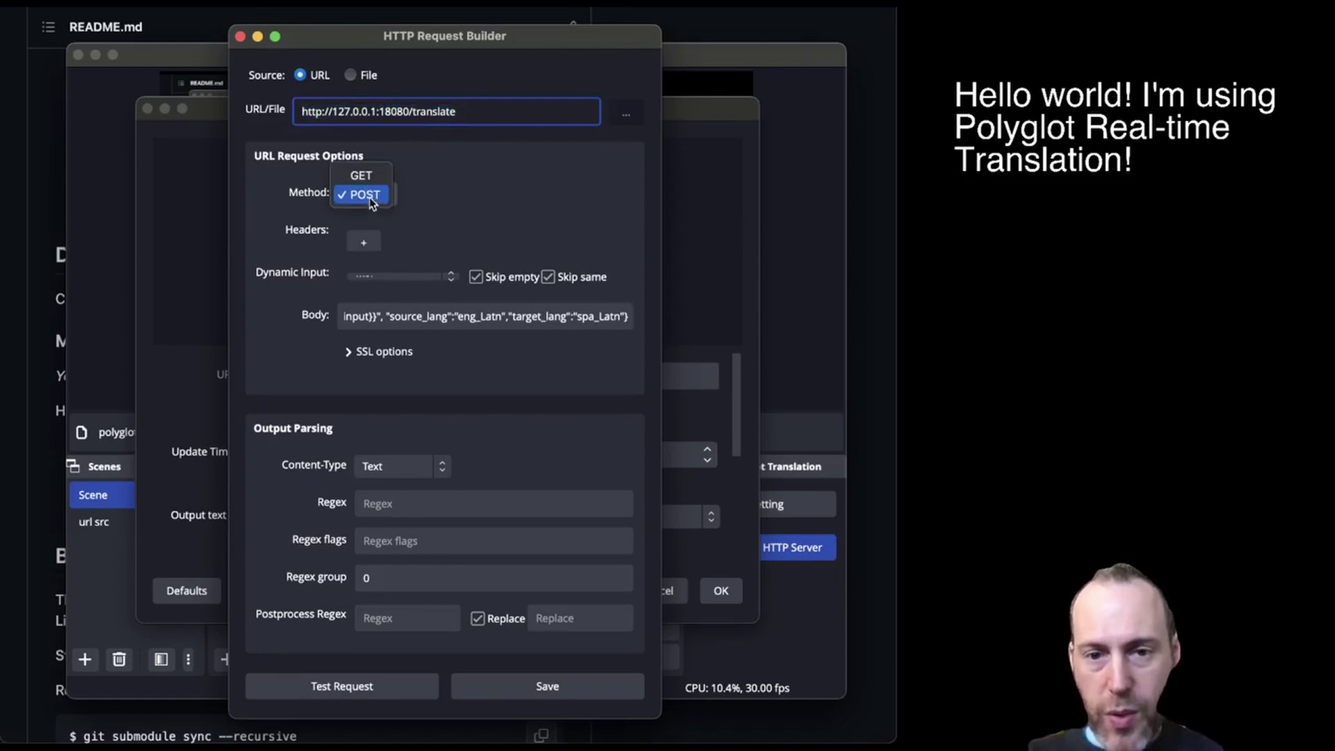
{"action": "left_click", "coordinate": [372, 202]}
{"action": "mouse_move", "coordinate": [403, 316]}
{"action": "left_mouse_down"}
{"action": "mouse_move", "coordinate": [312, 320]}
{"action": "mouse_move", "coordinate": [397, 319]}
{"action": "left_mouse_up"}
{"action": "left_click", "coordinate": [370, 319]}
{"action": "left_click", "coordinate": [369, 316]}
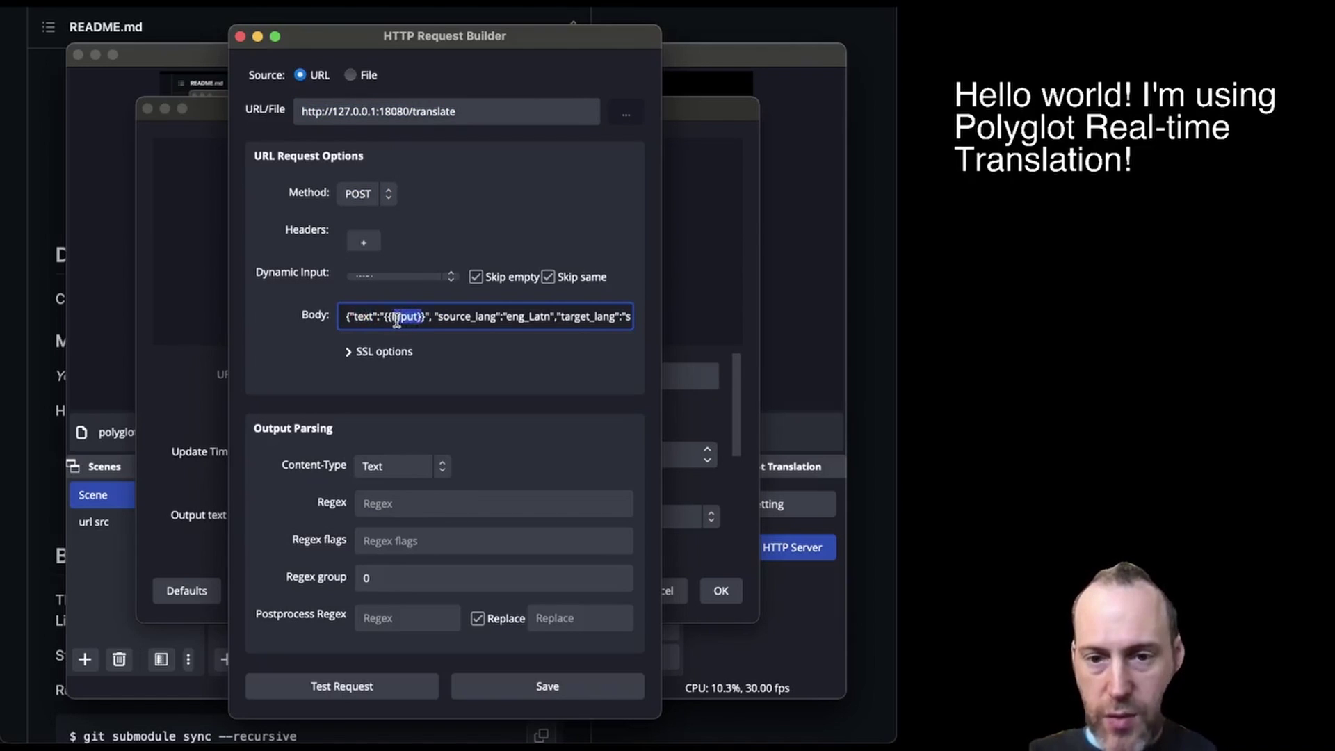
{"action": "double_click", "coordinate": [453, 318]}
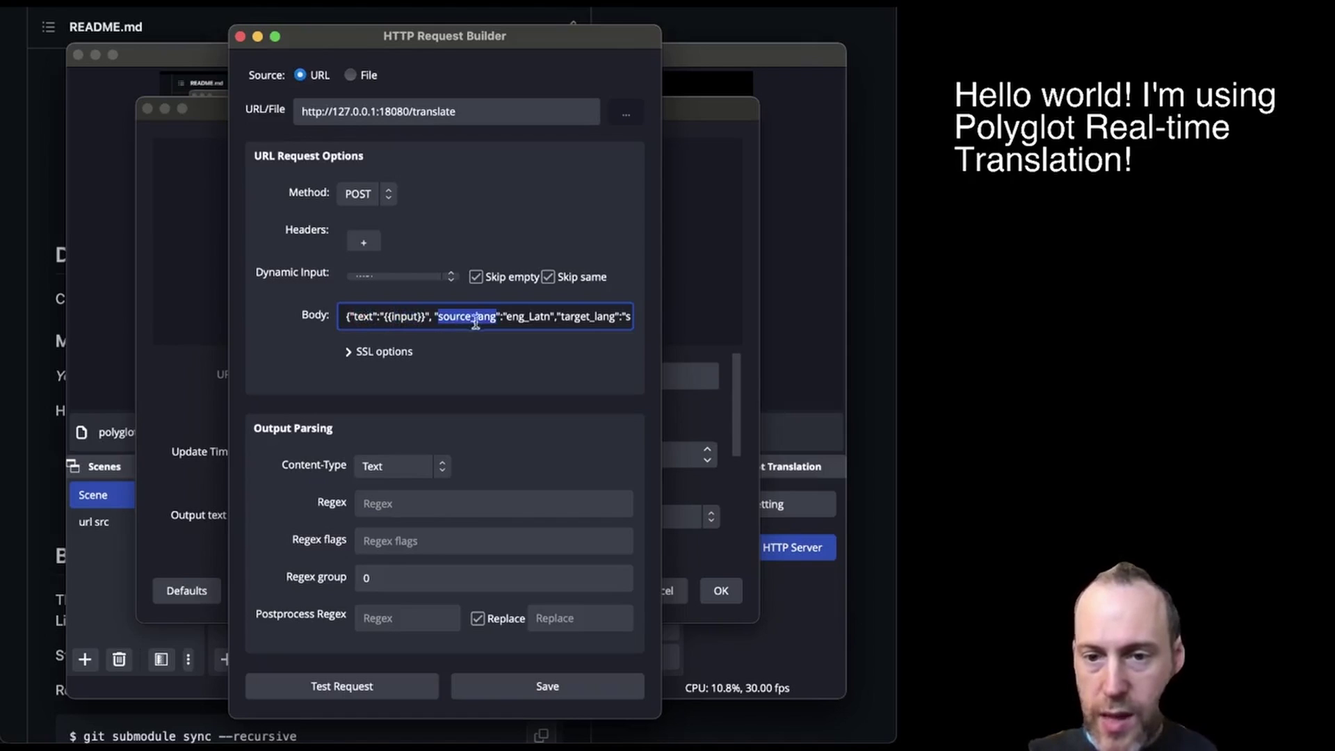
{"action": "double_click", "coordinate": [525, 318]}
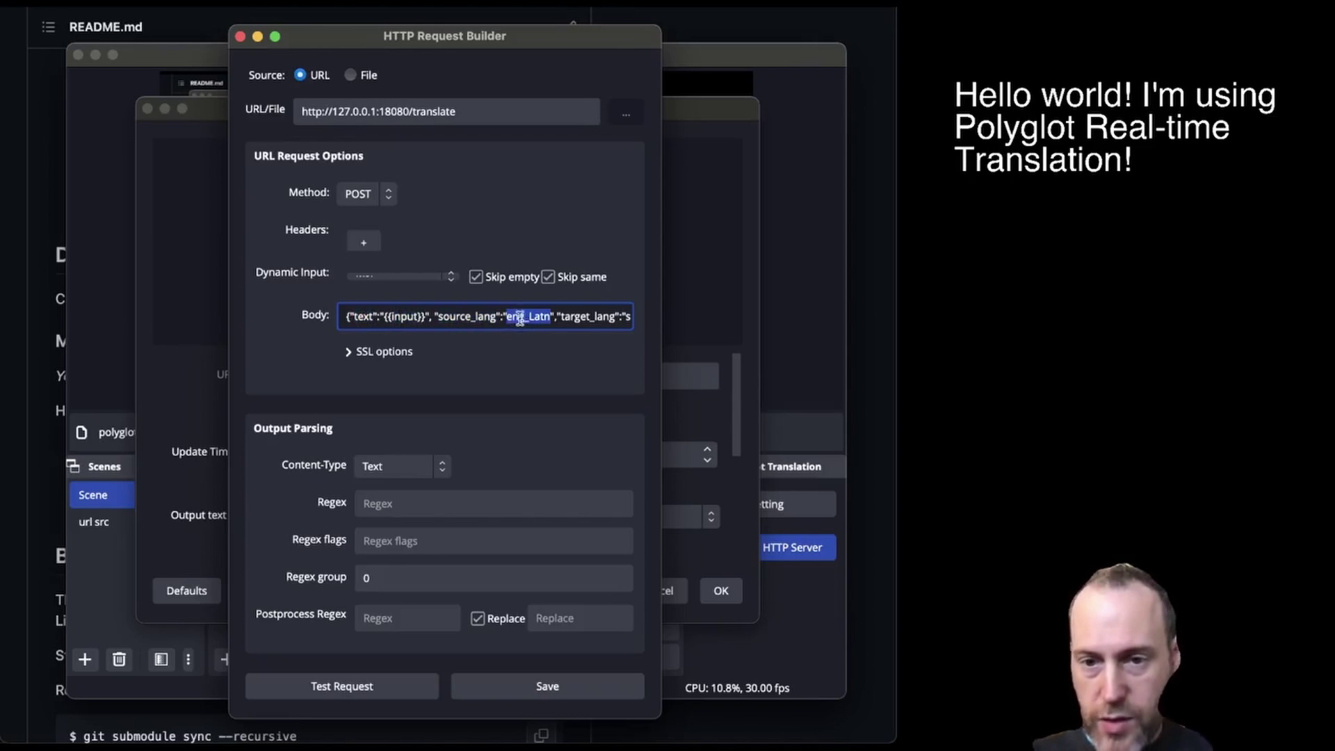
{"action": "left_click", "coordinate": [567, 316]}
{"action": "double_click", "coordinate": [588, 317]}
{"action": "left_click", "coordinate": [610, 318]}
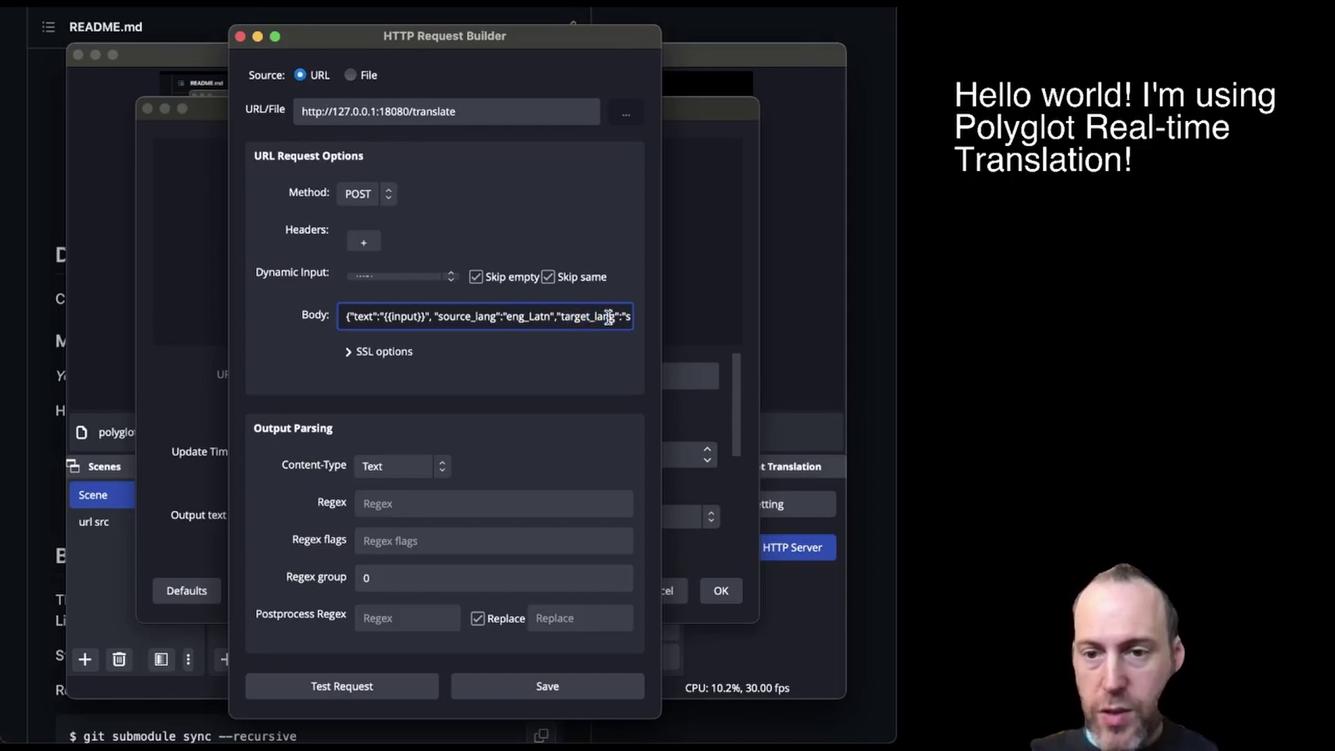
{"action": "double_click", "coordinate": [609, 318]}
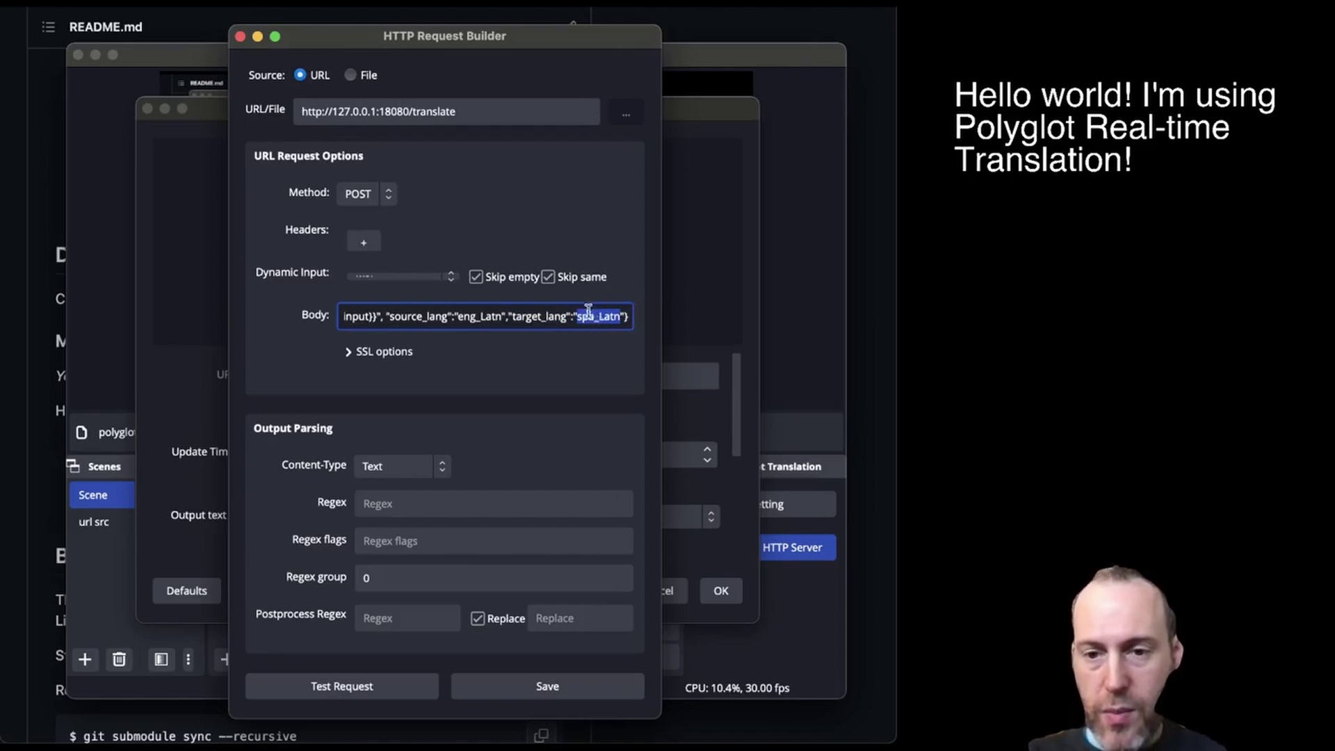
Step: Keep 'text' as the Dynamic Input source feeding the {{input}} placeholder in the request body
{"action": "left_click", "coordinate": [379, 278]}
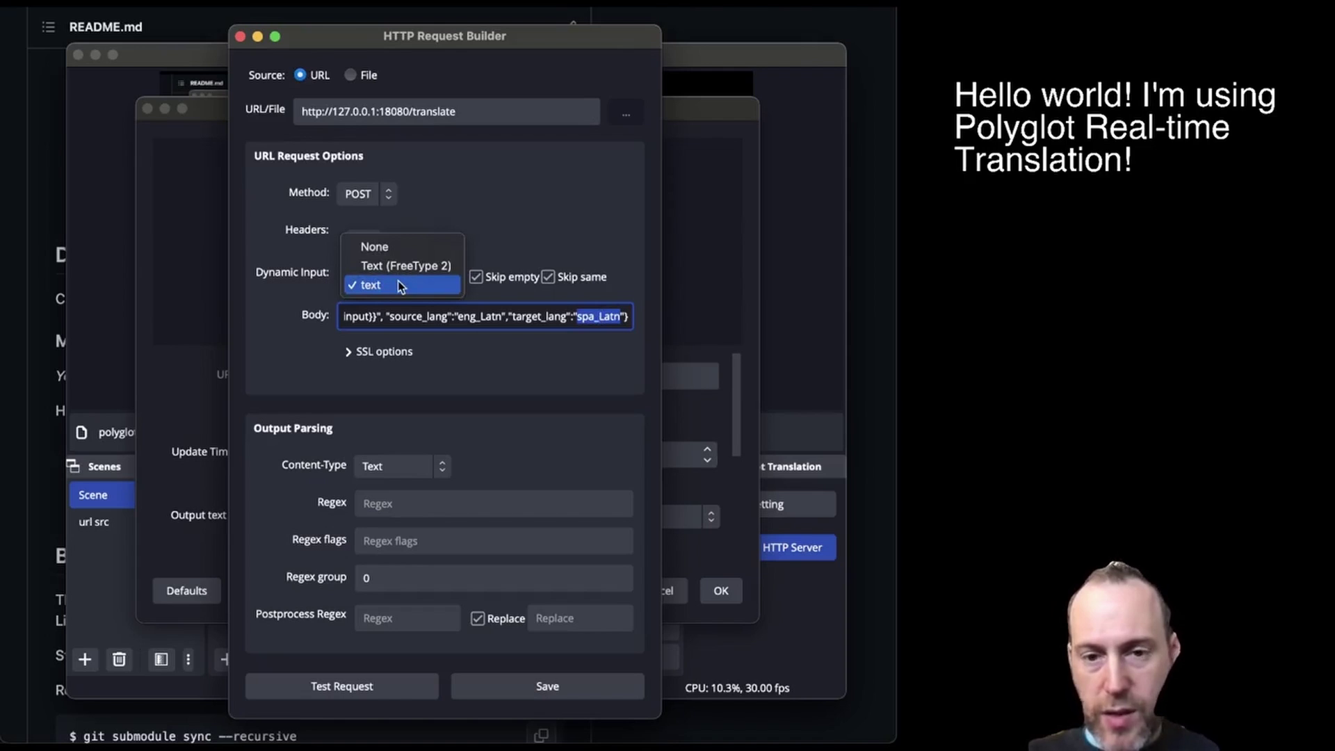
{"action": "left_click", "coordinate": [398, 283]}
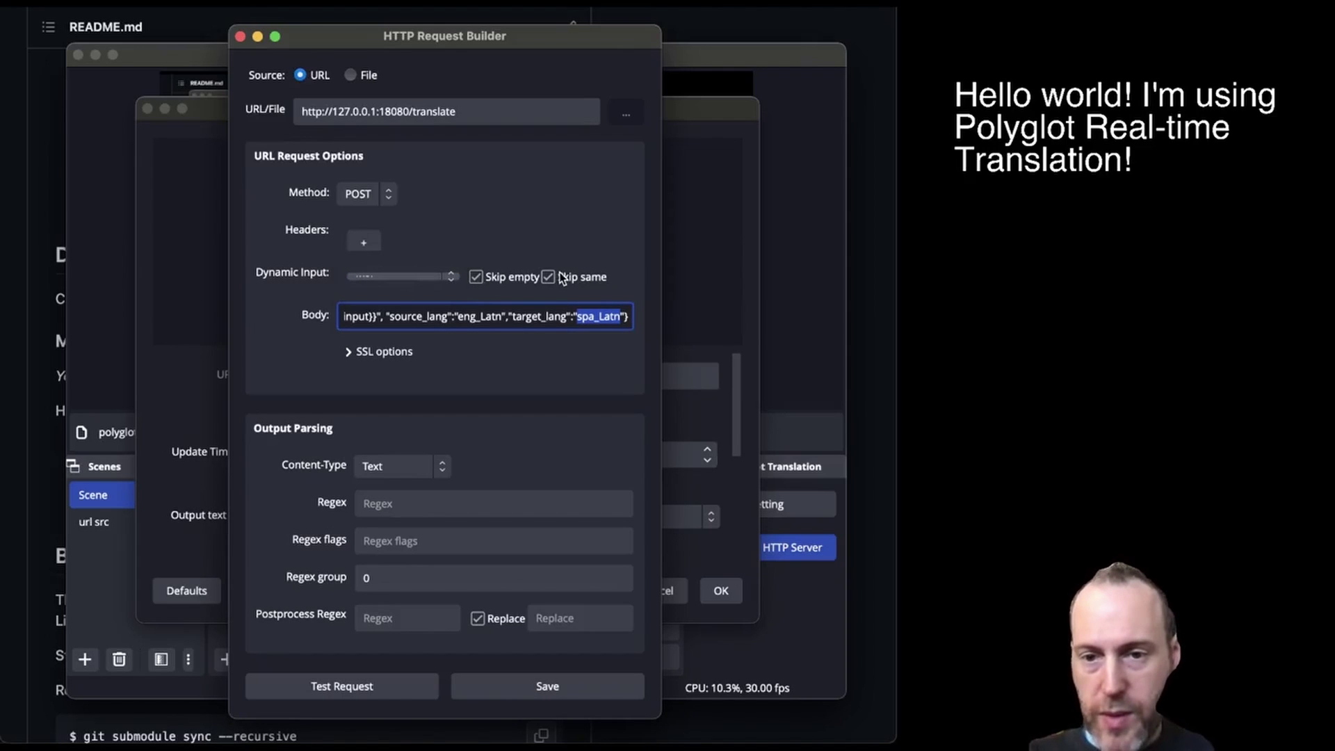
{"action": "left_click", "coordinate": [545, 320]}
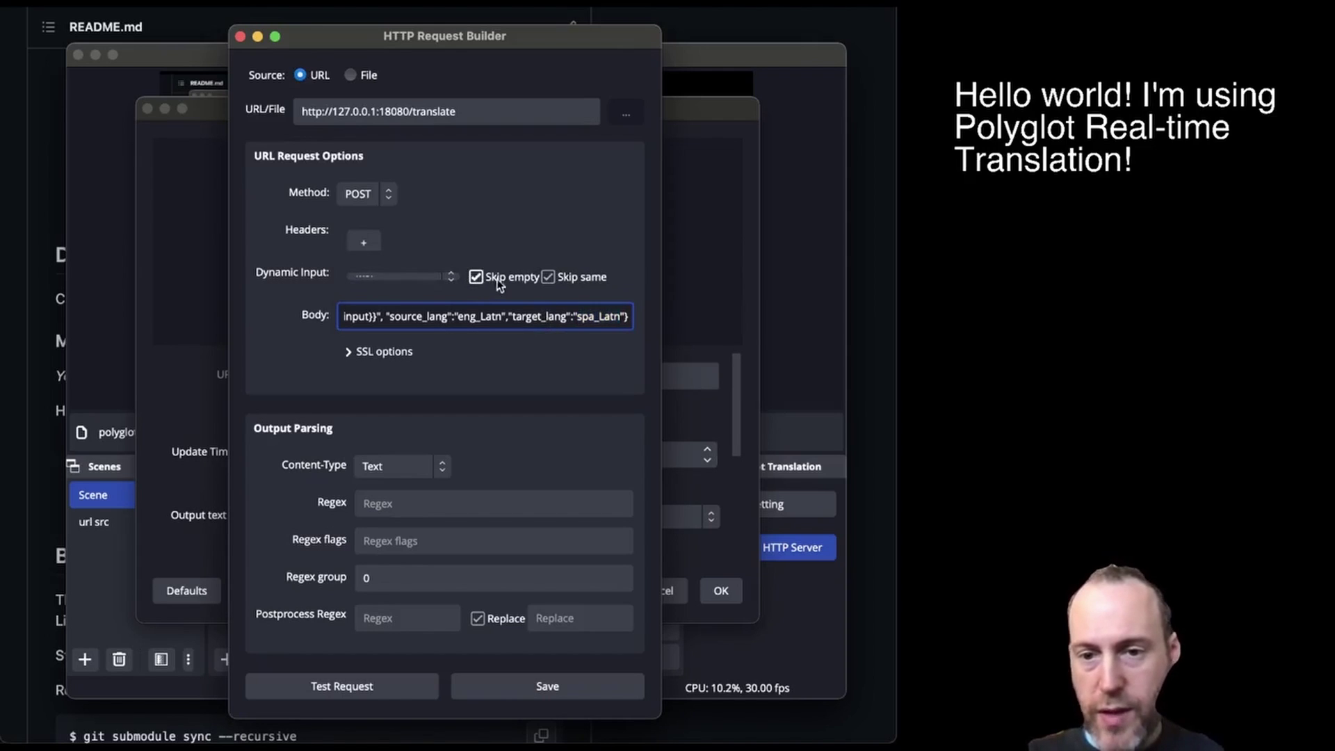
{"action": "left_click_drag", "start_coordinate": [521, 317], "coordinate": [426, 317]}
{"action": "left_click", "coordinate": [388, 318]}
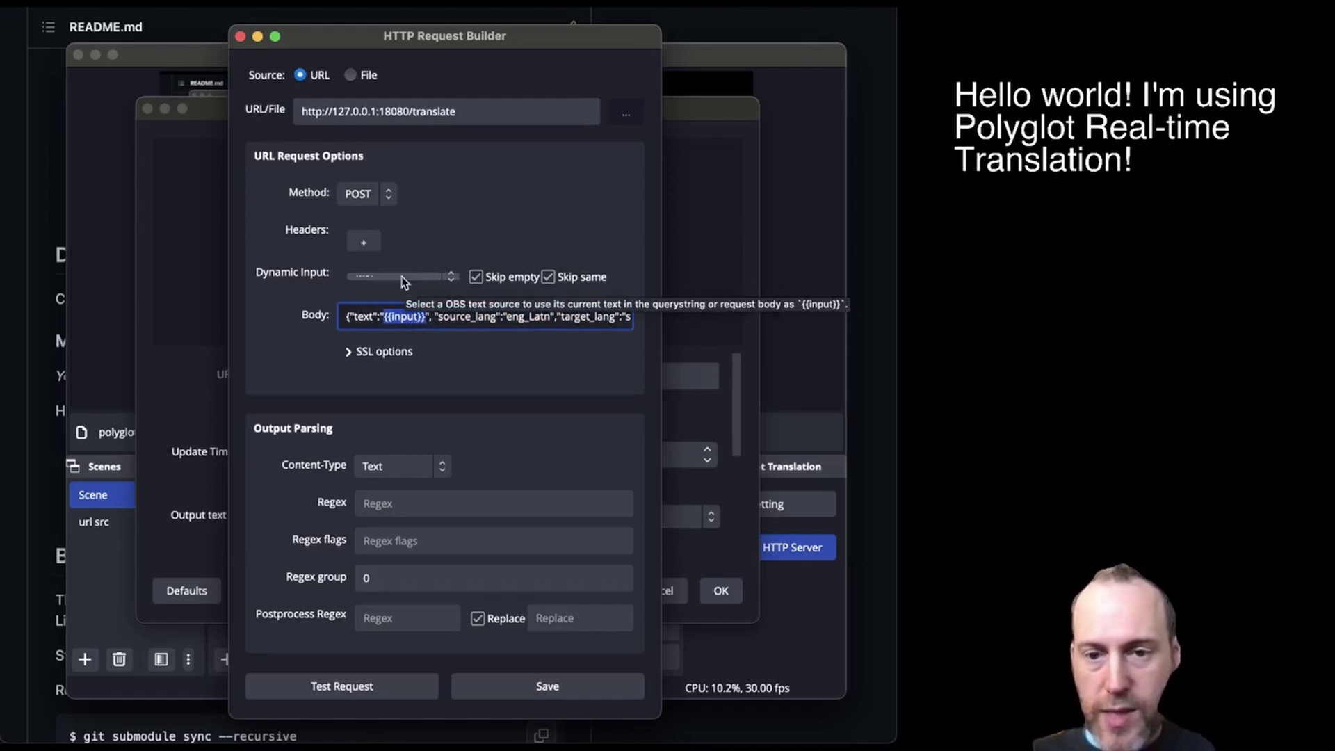
Step: Leave the response Content-Type as Text and save the HTTP request settings
{"action": "left_click", "coordinate": [400, 317]}
{"action": "left_click", "coordinate": [400, 466]}
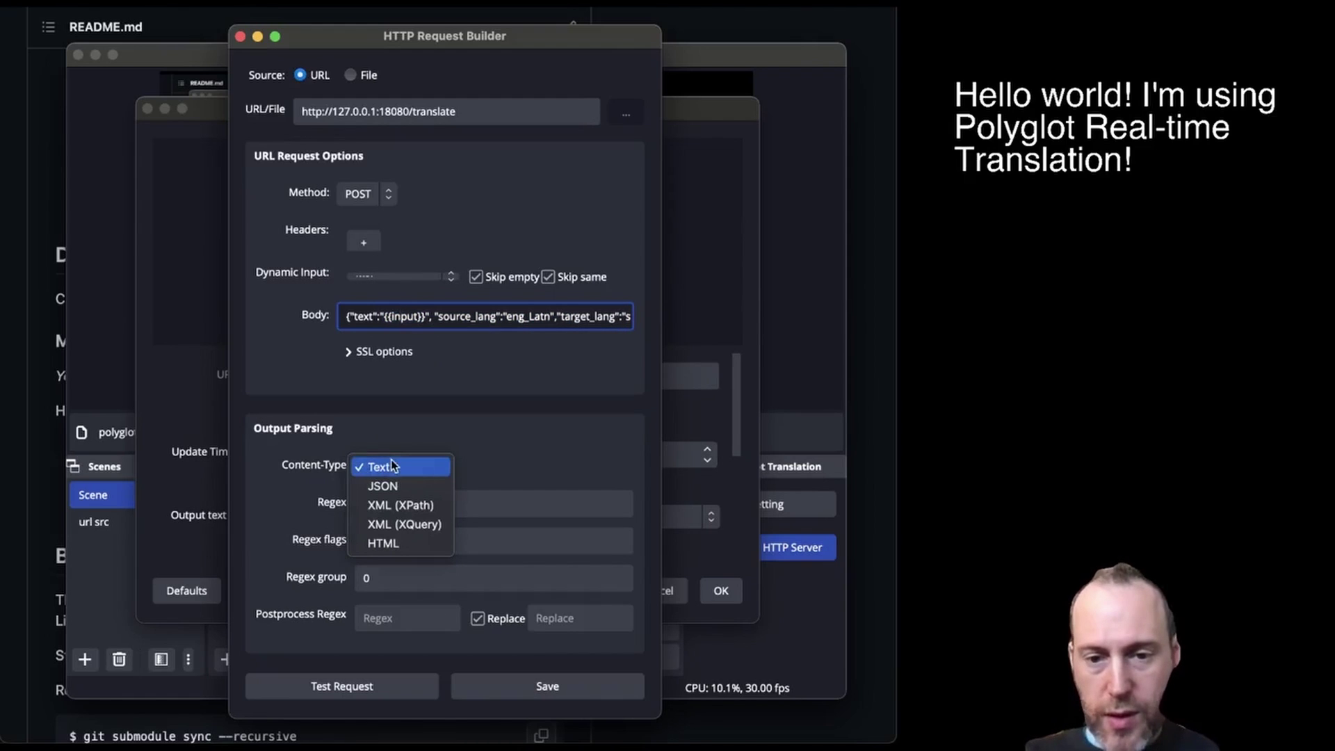
{"action": "left_click", "coordinate": [393, 468]}
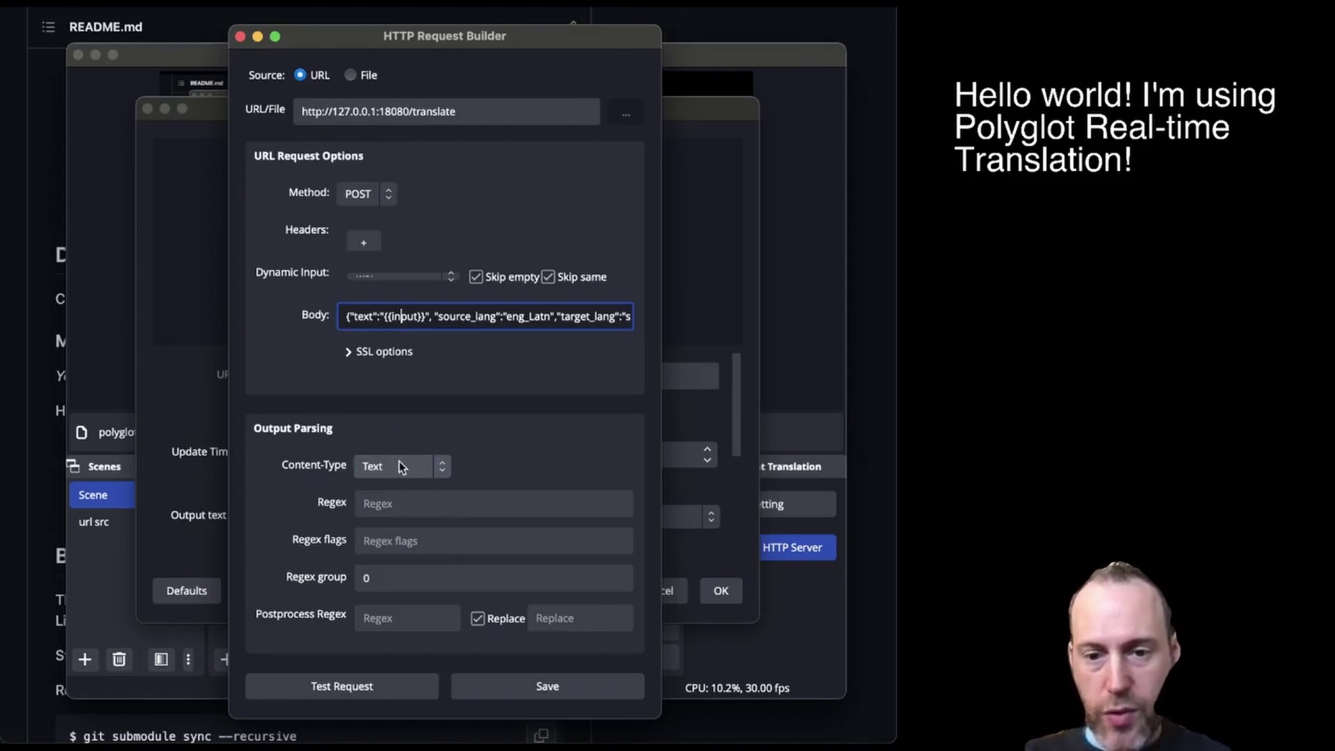
{"action": "left_click", "coordinate": [488, 689]}
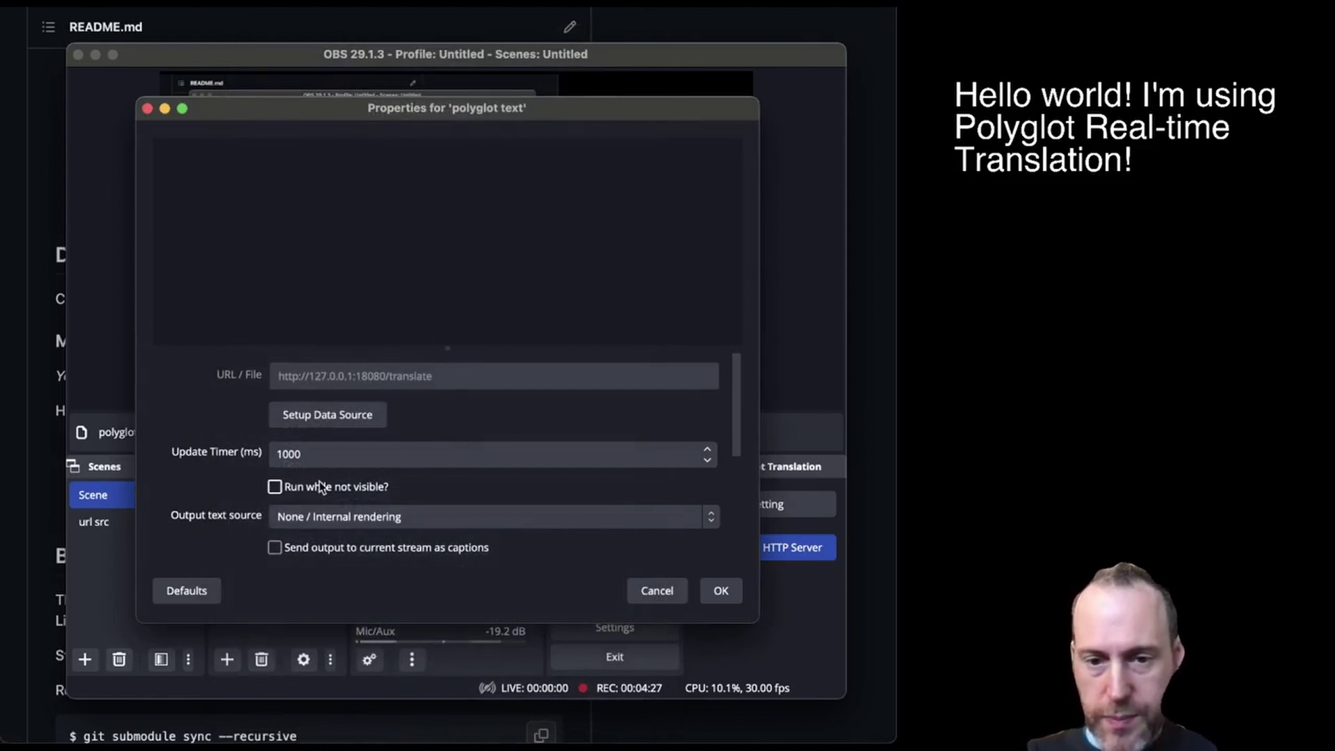
Step: Save the translation request settings and close the 'polyglot text' Properties dialog
{"action": "left_click", "coordinate": [328, 415]}
{"action": "left_click", "coordinate": [550, 673]}
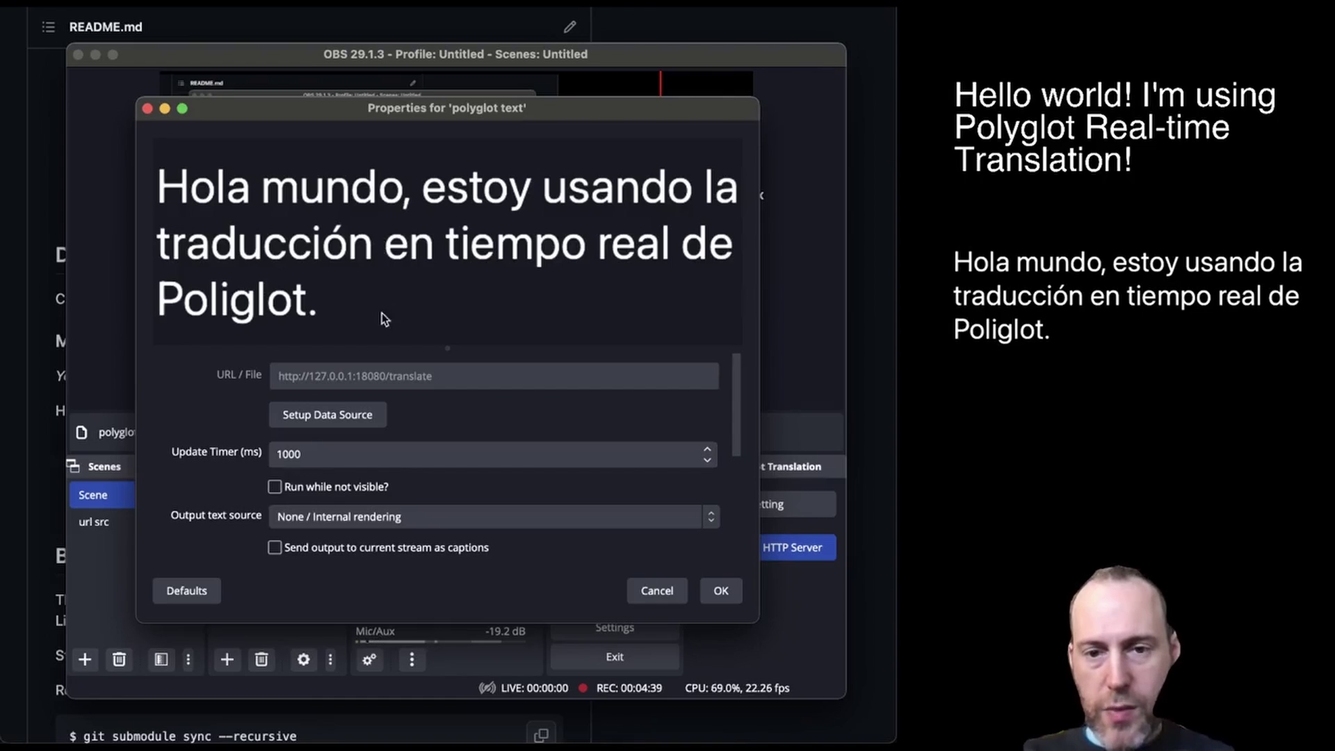
{"action": "left_click", "coordinate": [348, 414]}
{"action": "left_click", "coordinate": [508, 676]}
{"action": "left_click", "coordinate": [721, 591]}
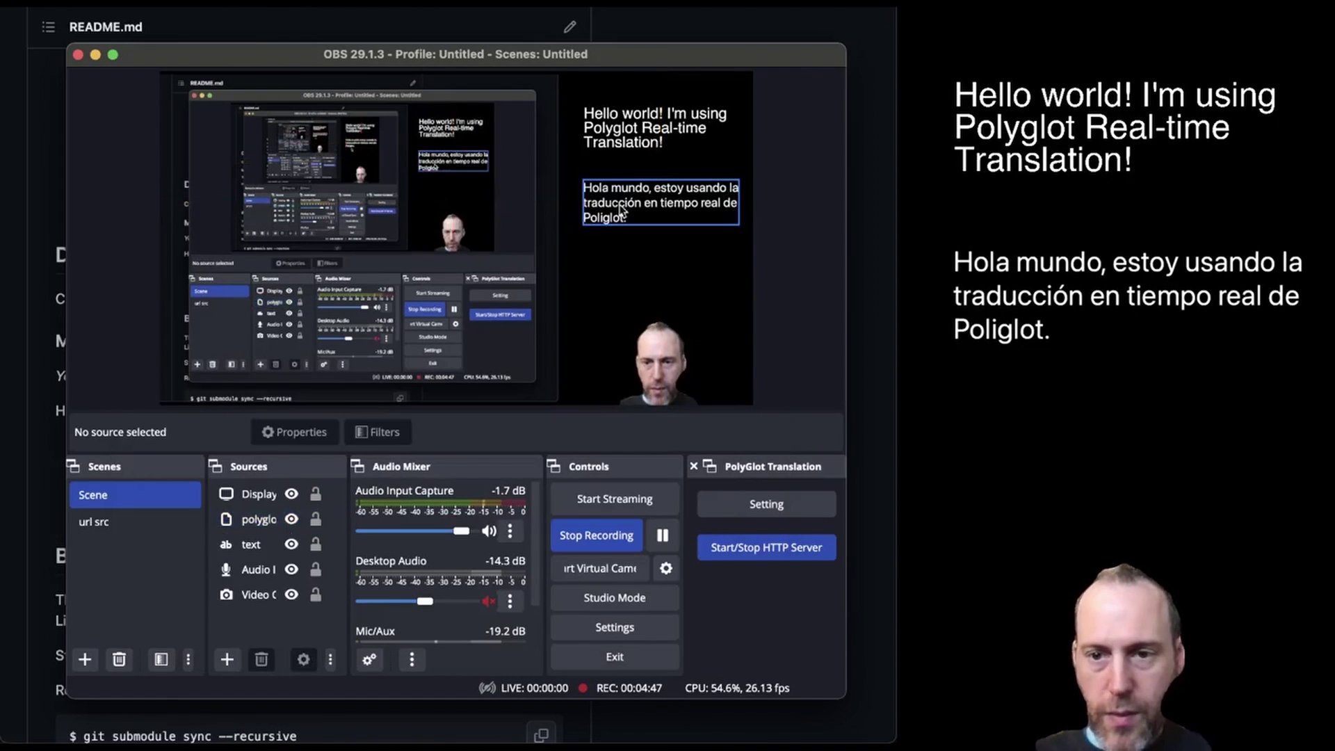
Step: Change 'Hello world' to 'Hello everyone' so the translation updates to 'Hola a todos'
{"action": "left_click", "coordinate": [637, 132]}
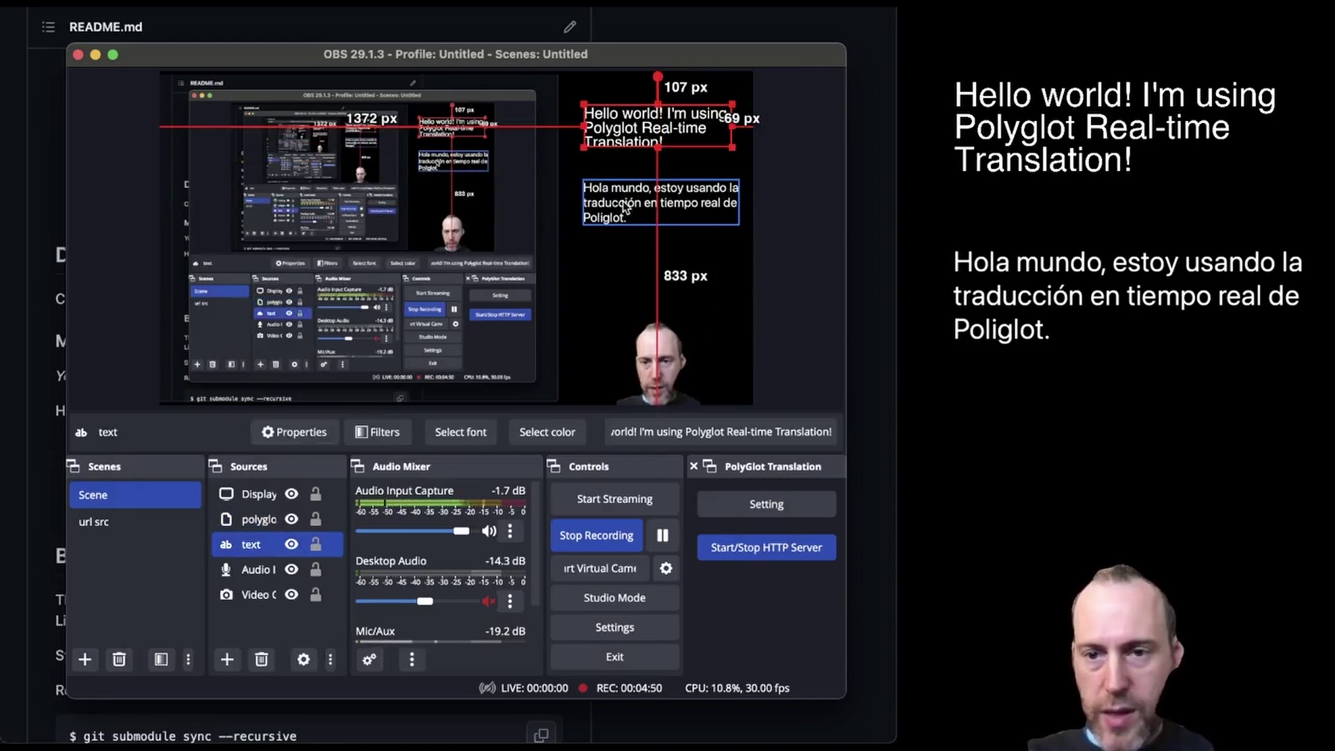
{"action": "left_click", "coordinate": [630, 208]}
{"action": "left_click", "coordinate": [640, 130]}
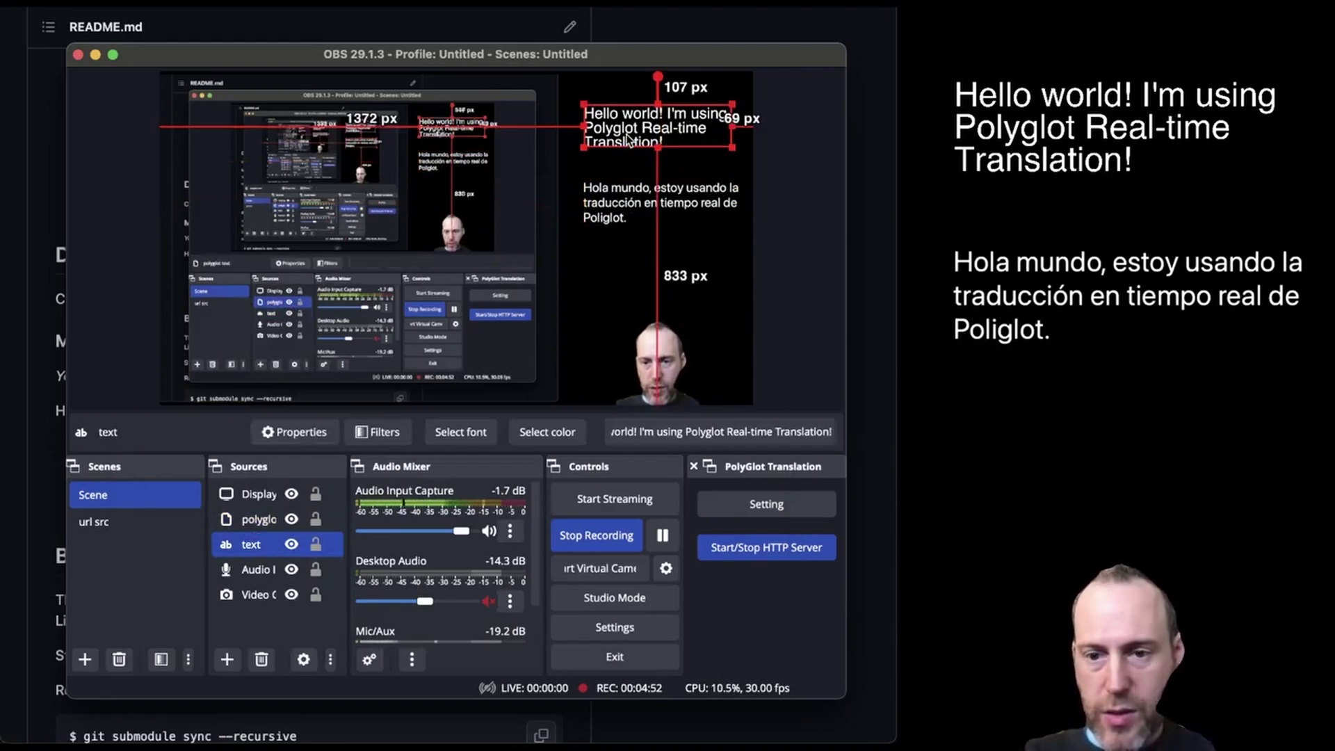
{"action": "double_click", "coordinate": [630, 432]}
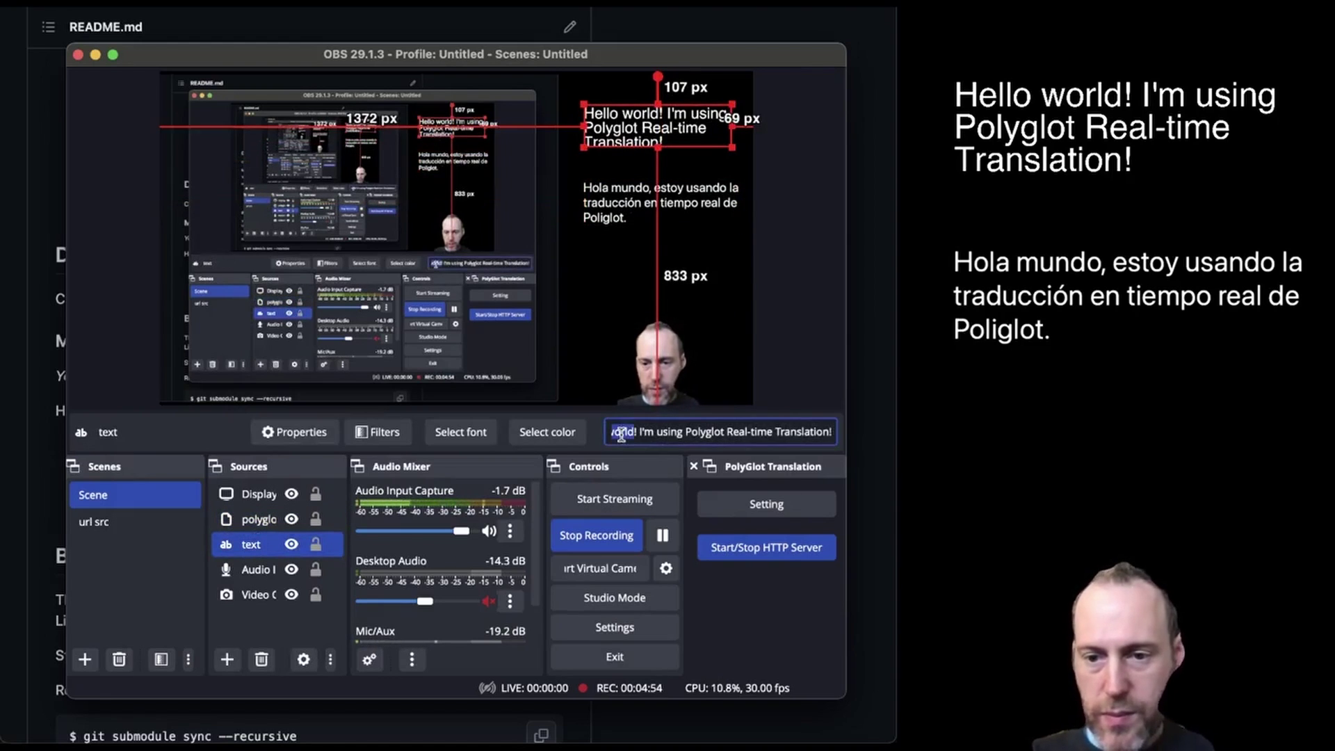
{"action": "type", "text": "evey"}
{"action": "key", "text": "BackSpace"}
{"action": "type", "text": "ryone"}
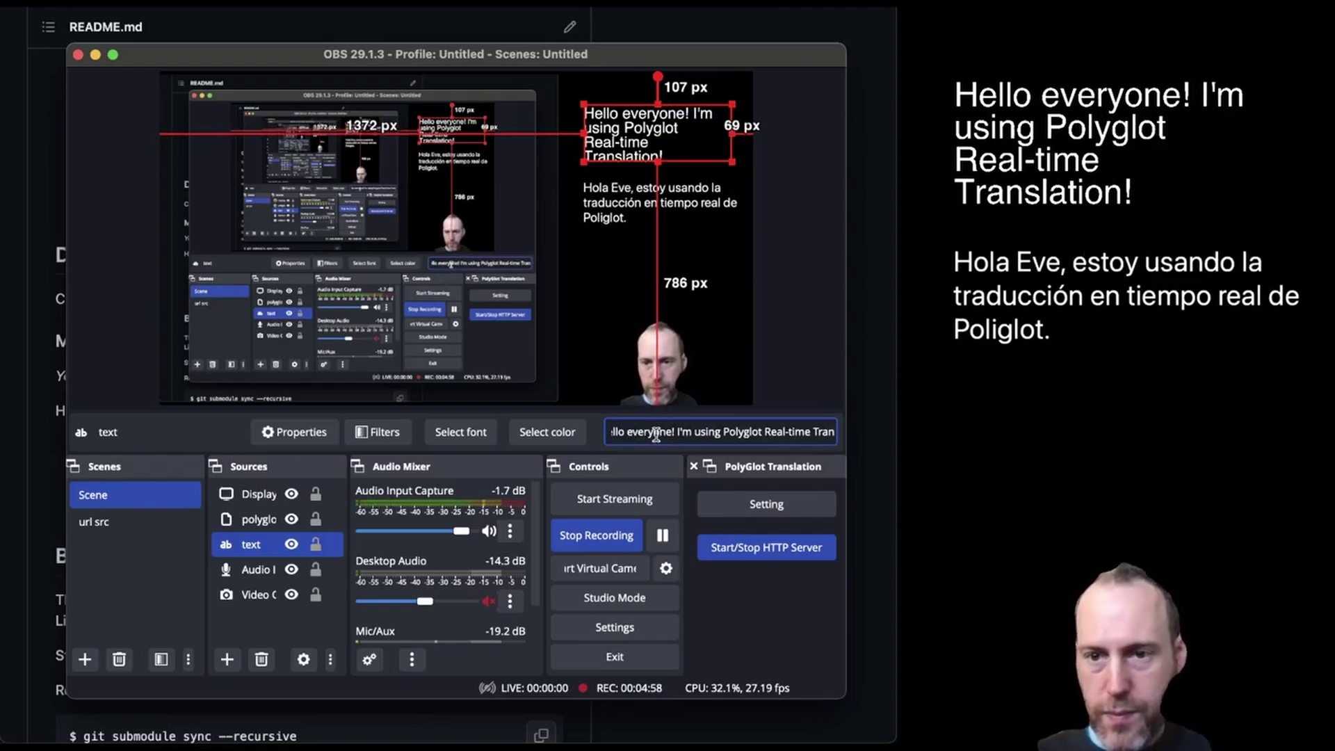
{"action": "left_click", "coordinate": [653, 221]}
{"action": "left_click", "coordinate": [649, 215]}
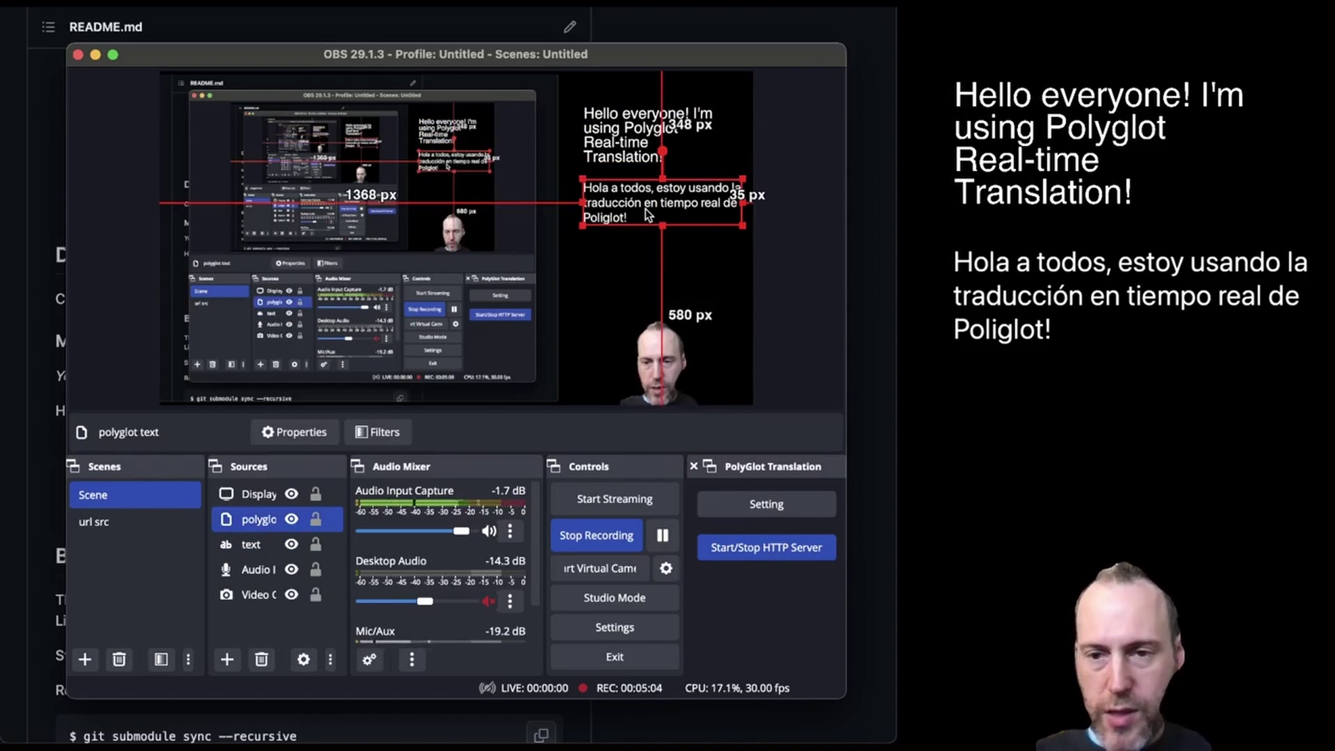
Step: Change target_lang in the request body from spa_Latn to ita_Latn and save the request settings
{"action": "left_click", "coordinate": [308, 437]}
{"action": "left_click", "coordinate": [320, 409]}
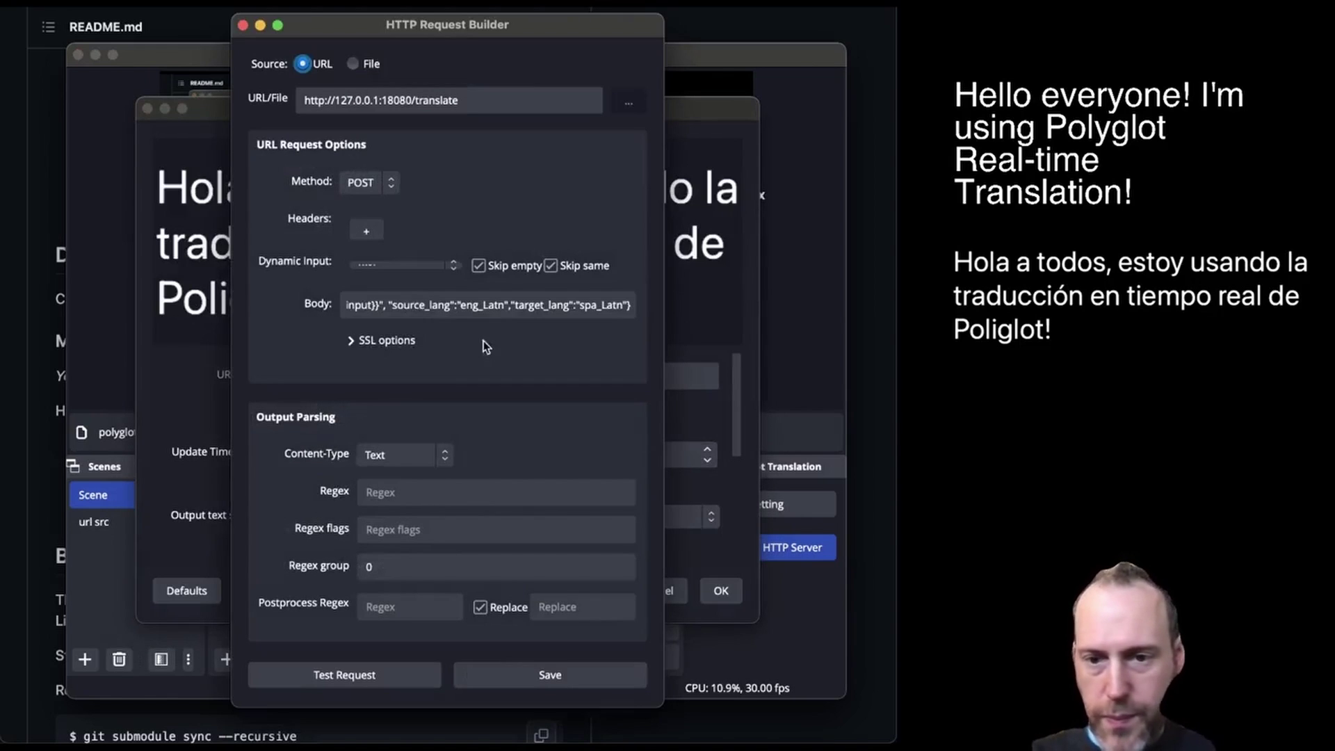
{"action": "left_click", "coordinate": [594, 306]}
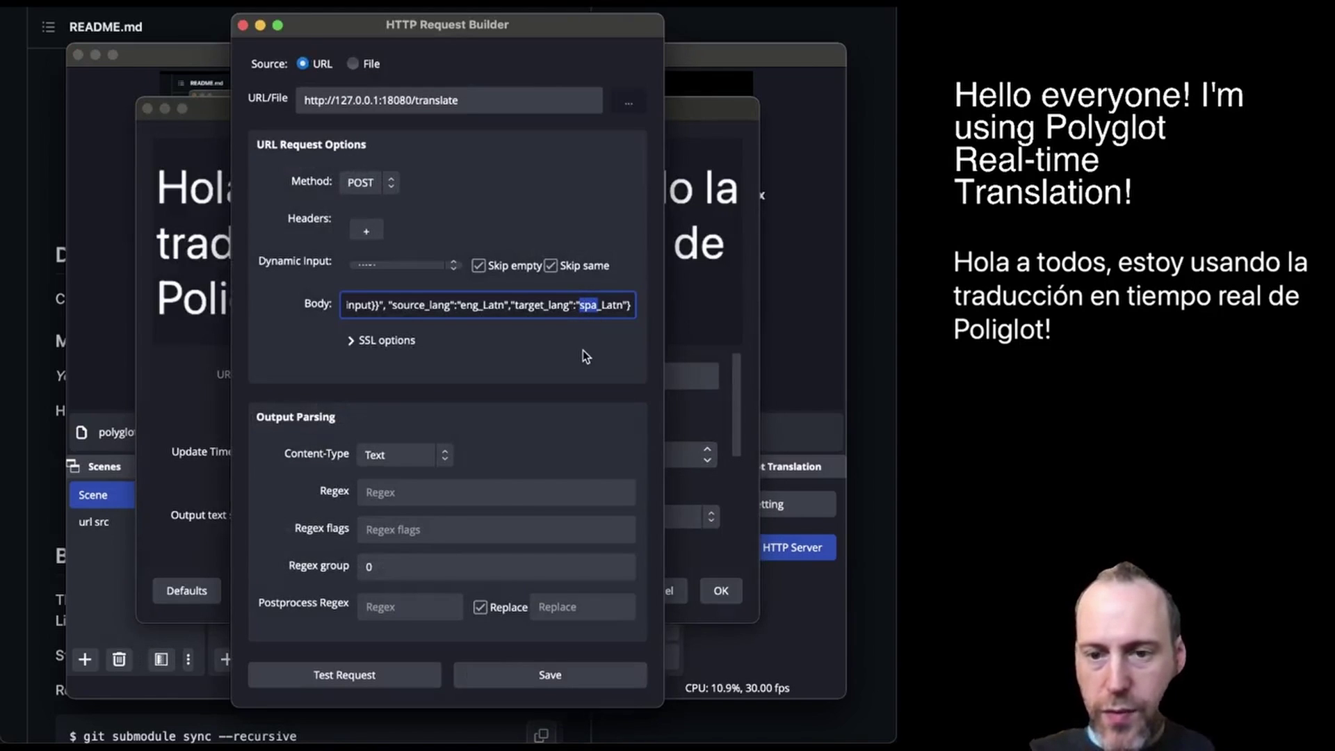
{"action": "left_click", "coordinate": [495, 673]}
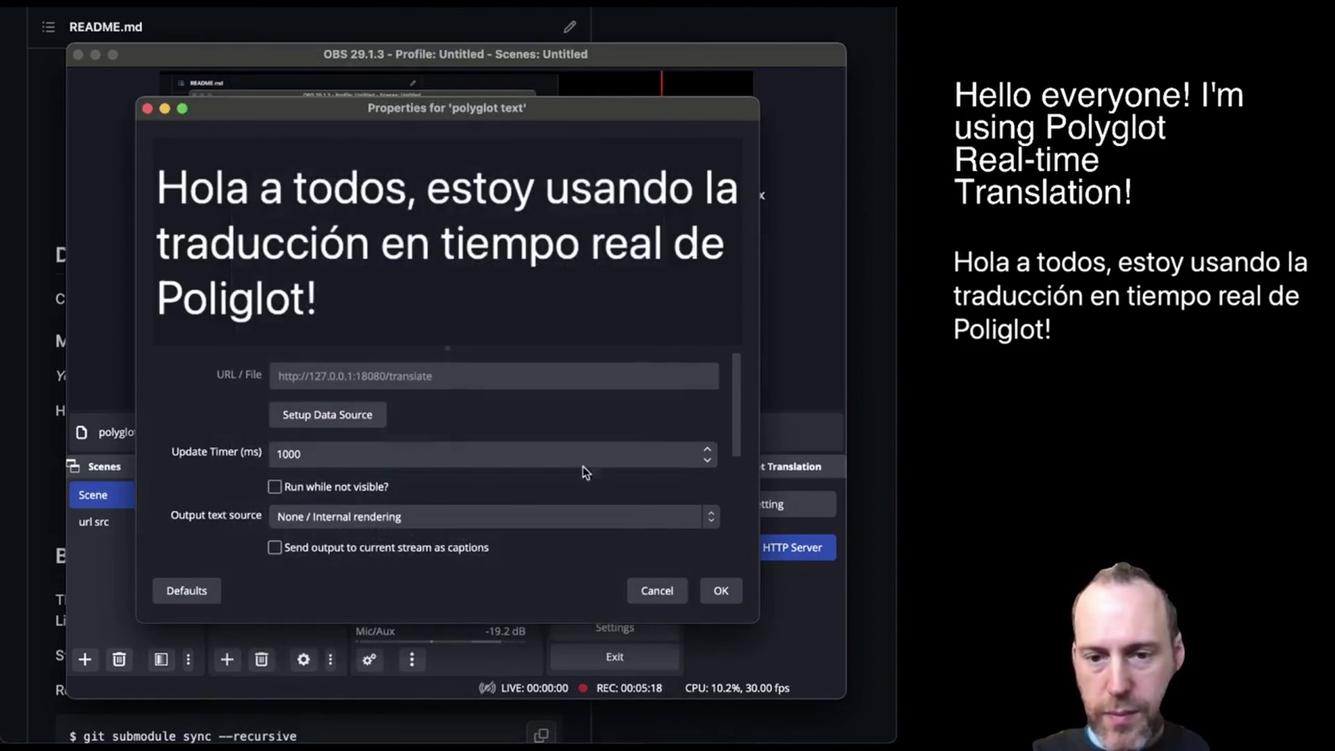
{"action": "left_click", "coordinate": [348, 414]}
{"action": "left_click", "coordinate": [552, 673]}
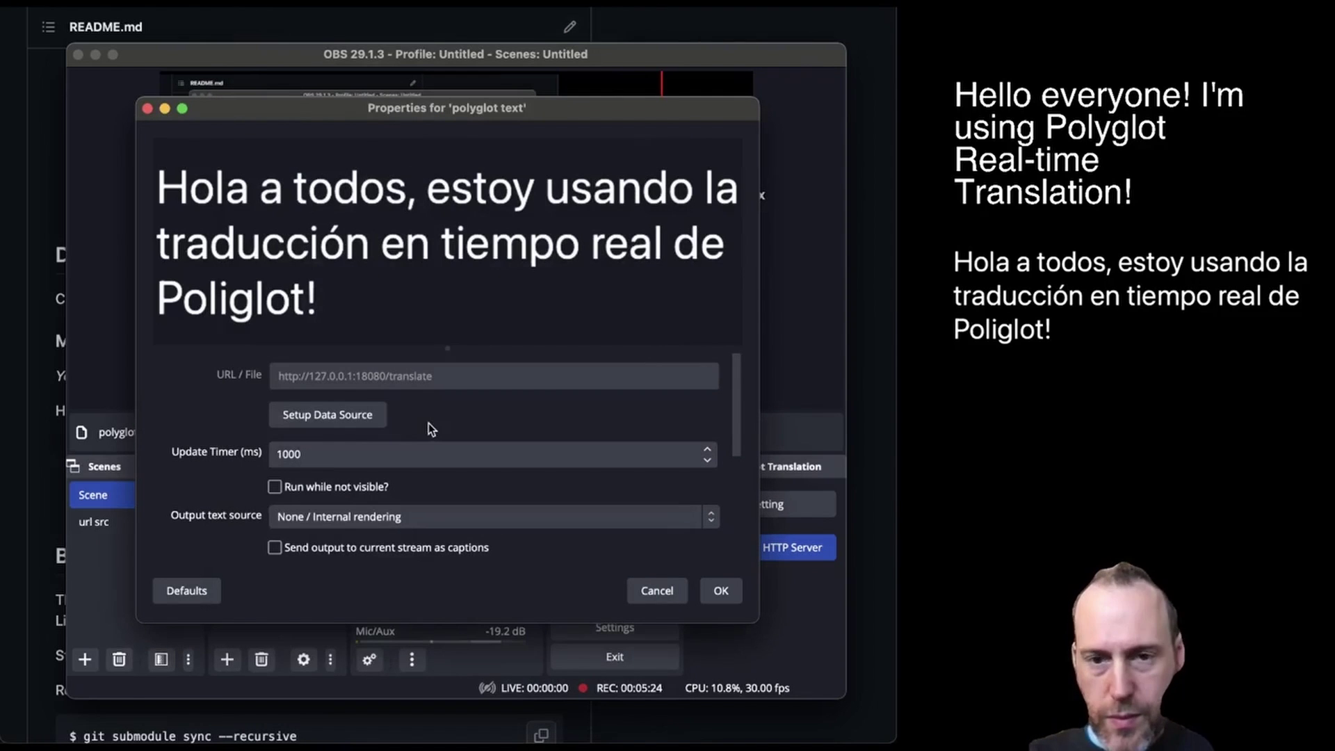
{"action": "left_click", "coordinate": [344, 417]}
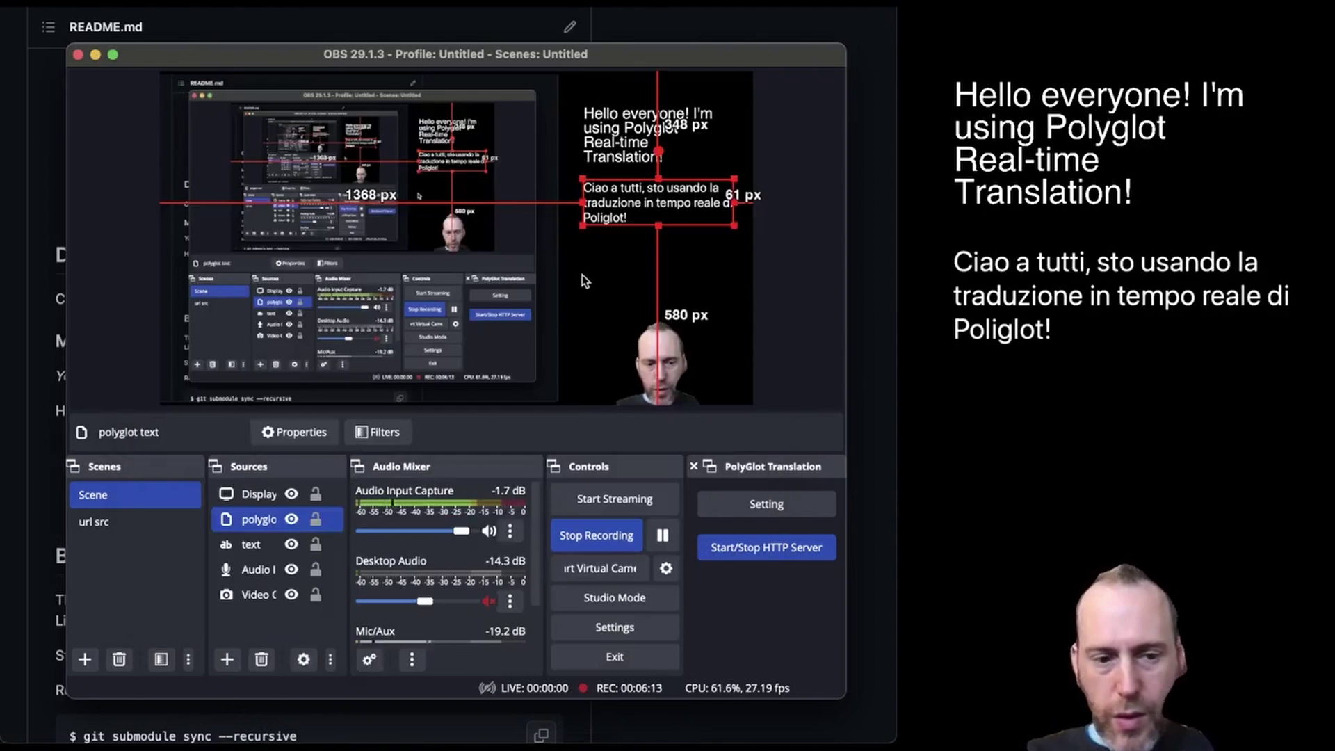